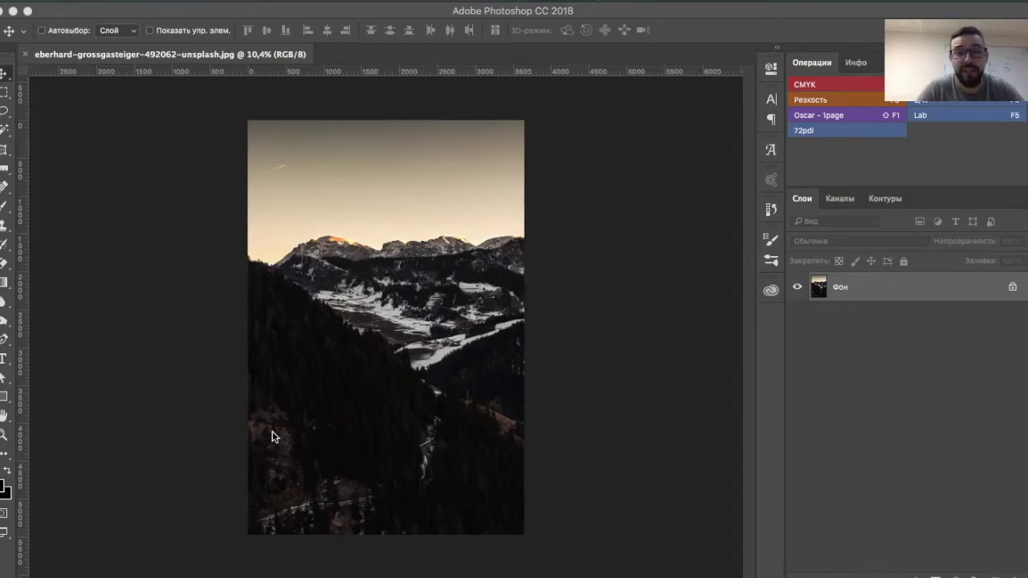
# Create a portrait 1080×1920 px document from the Web 1920×1080 preset.
pyautogui.click(645, 249)
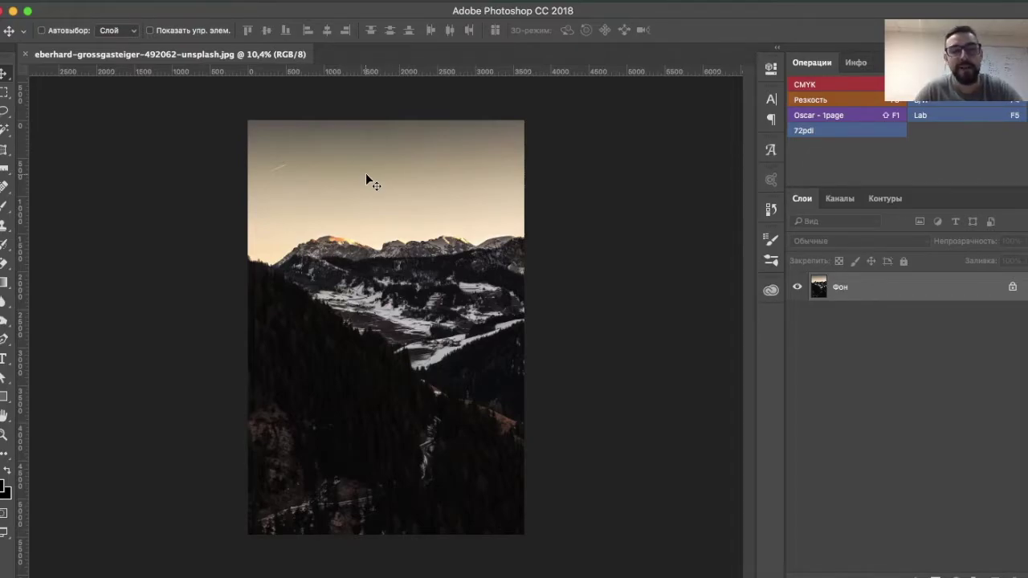
pyautogui.click(121, 3)
pyautogui.click(137, 12)
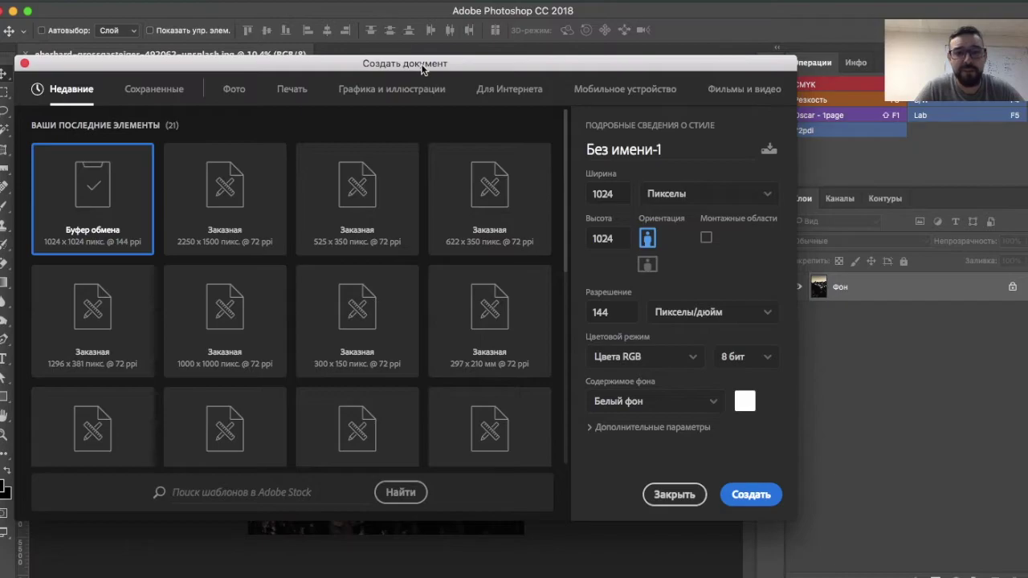
pyautogui.click(503, 94)
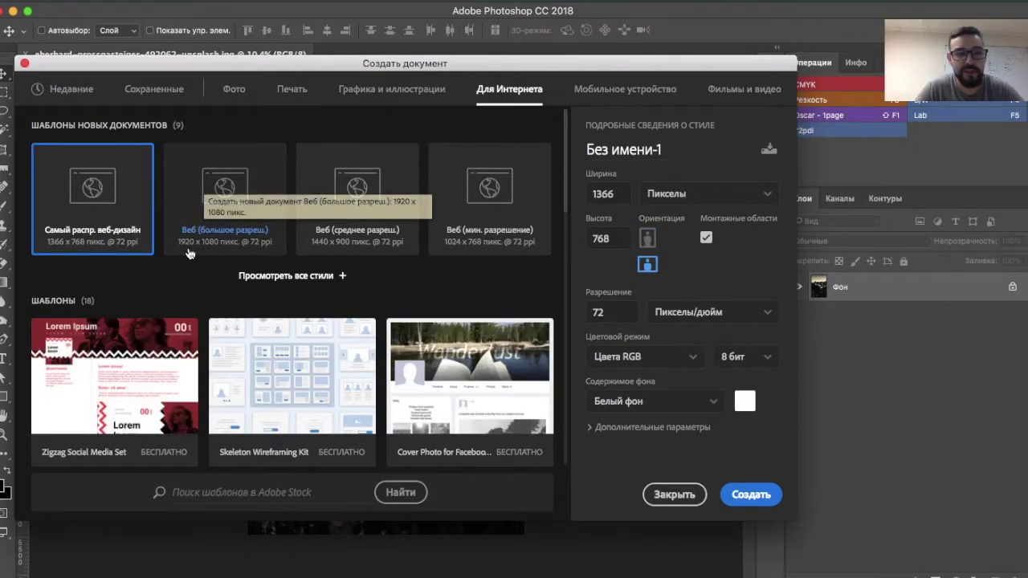
pyautogui.click(229, 190)
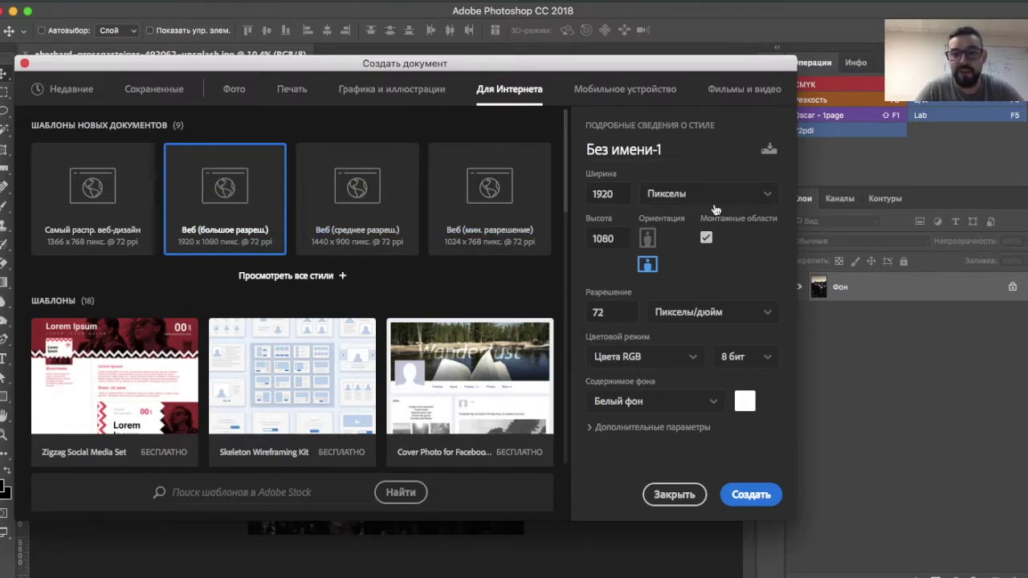
pyautogui.click(647, 239)
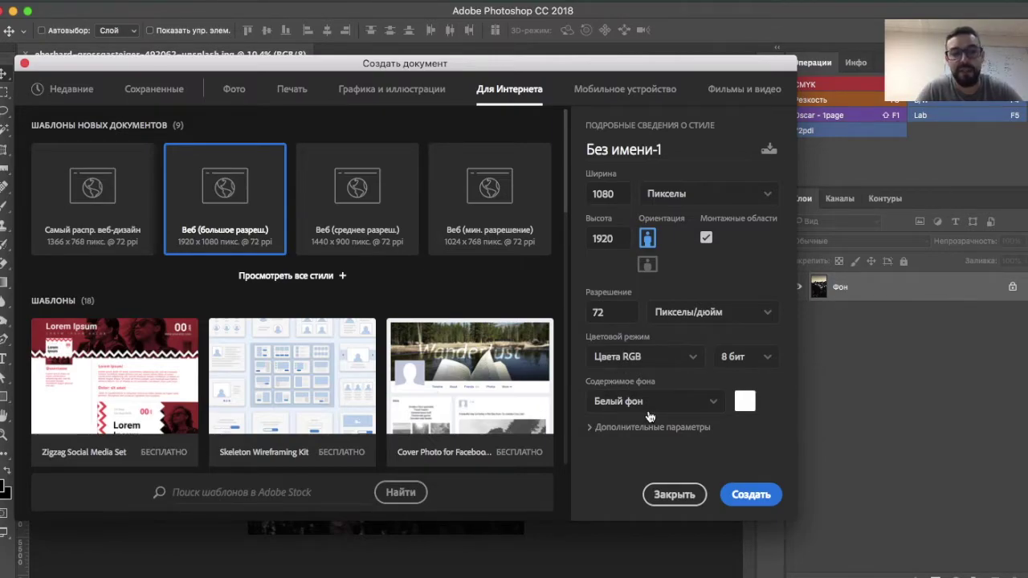
pyautogui.click(749, 497)
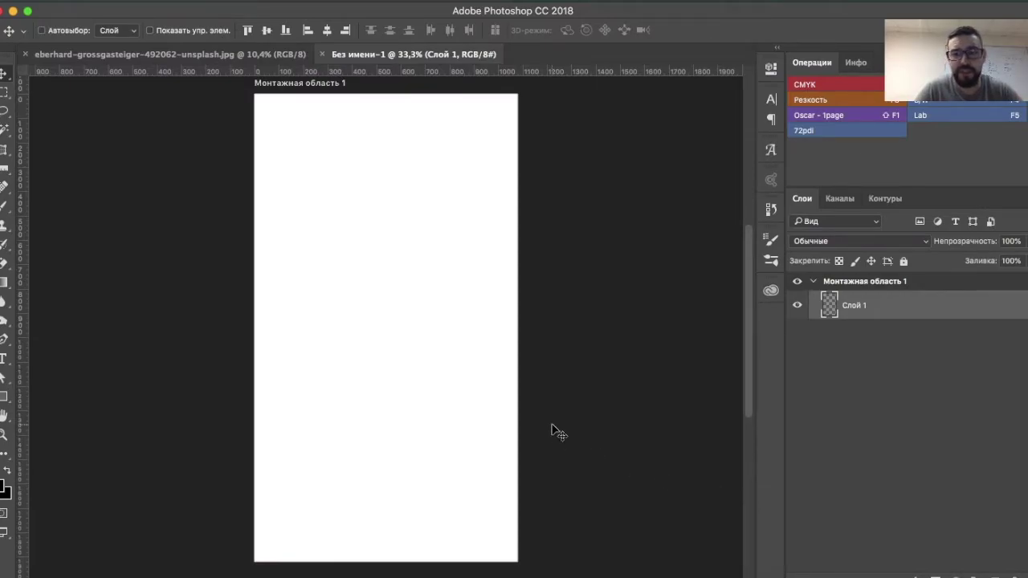
# Rename the artboard to 01.
pyautogui.press('super+0')
pyautogui.doubleClick(866, 281)
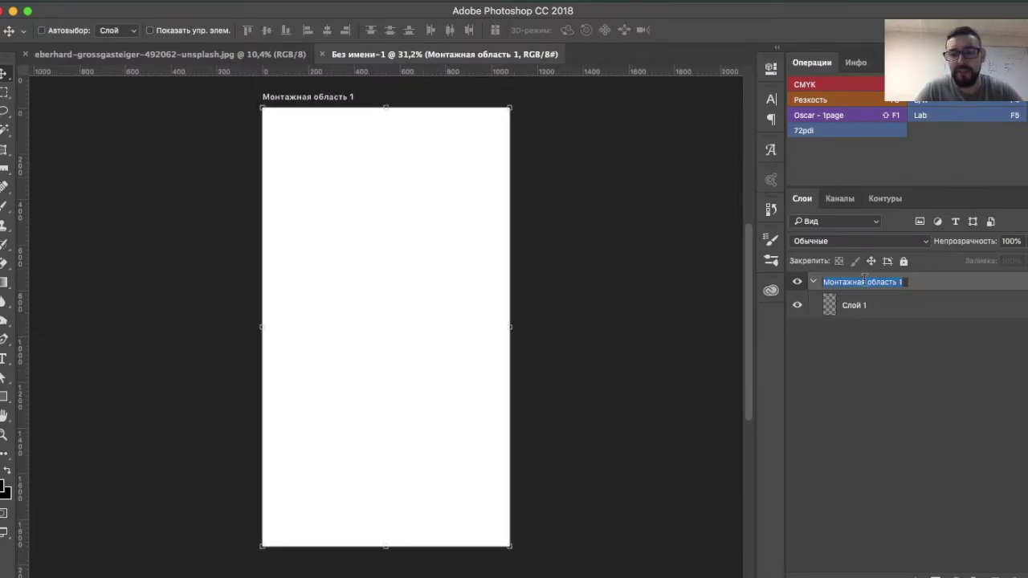
pyautogui.write('01')
pyautogui.press('Return')
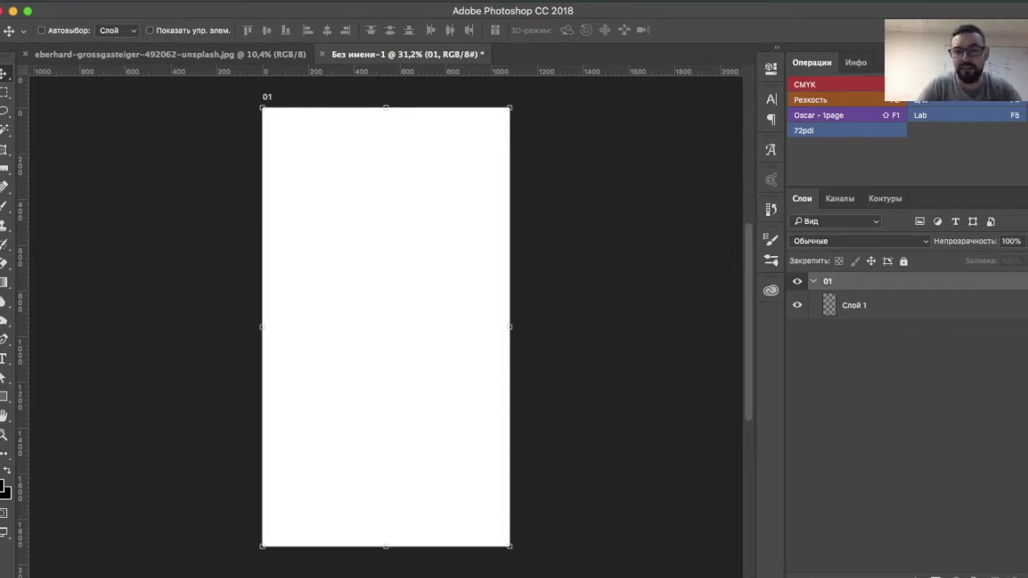
# Drag the mountain photo from its document tab onto artboard 01.
pyautogui.click(168, 54)
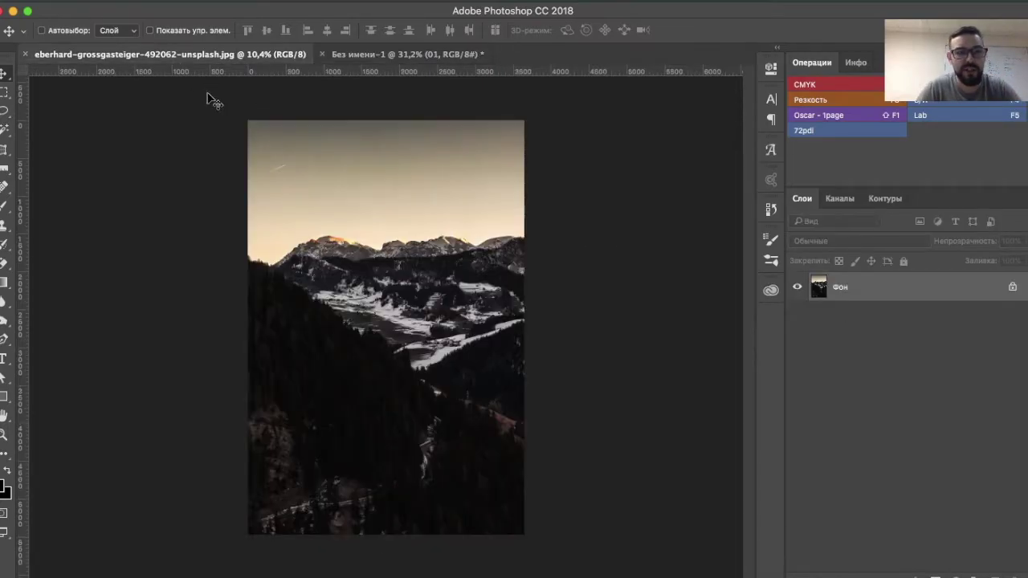
pyautogui.moveTo(298, 174)
pyautogui.mouseDown()
pyautogui.moveTo(364, 59)
pyautogui.moveTo(378, 228)
pyautogui.mouseUp()
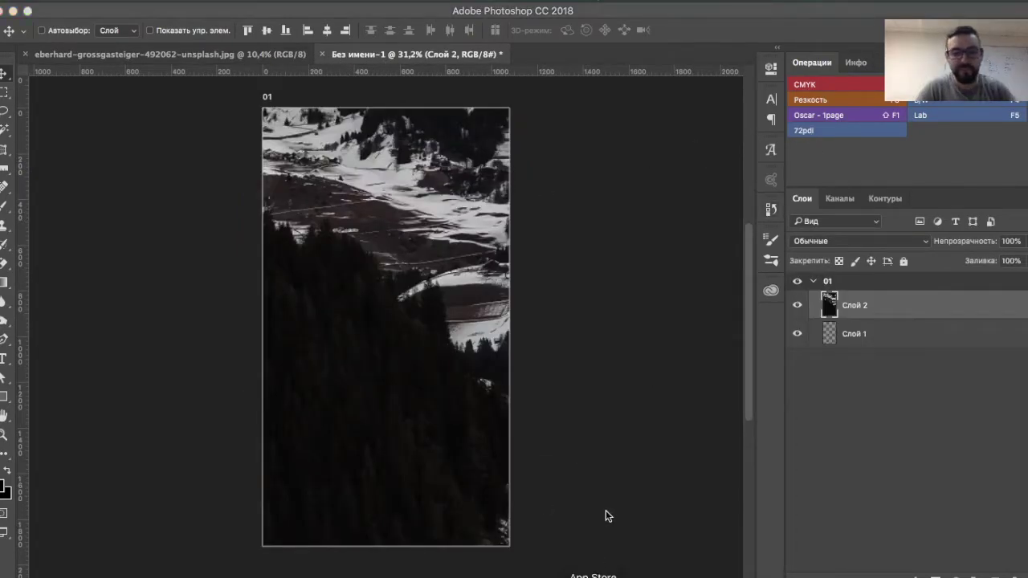
pyautogui.scroll(-1, 416, 234)
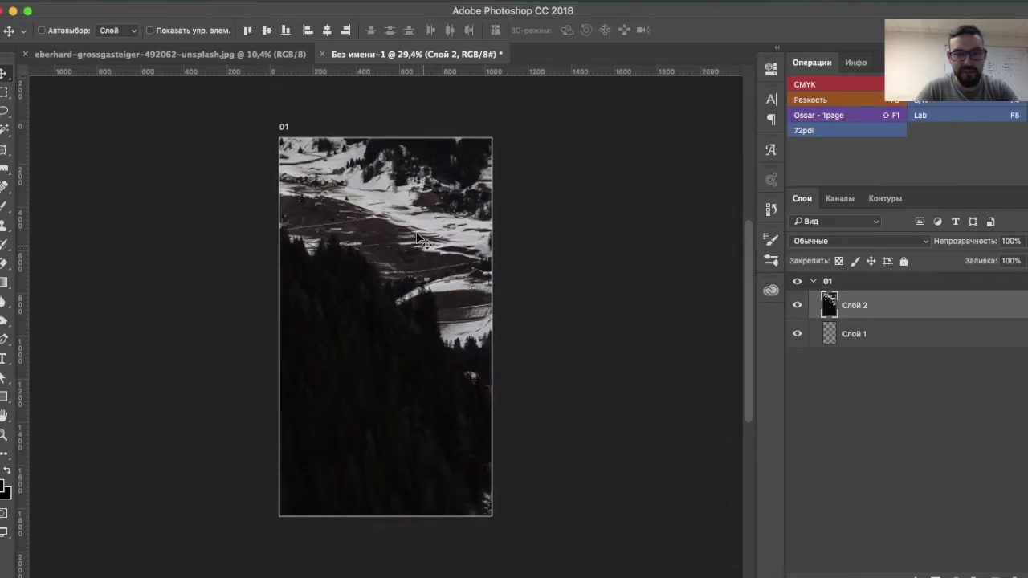
pyautogui.scroll(-2, 417, 235)
pyautogui.scroll(-1, 416, 234)
# Scale the mountain photo down with Free Transform to fill the artboard.
pyautogui.hotkey('ctrl', 't')
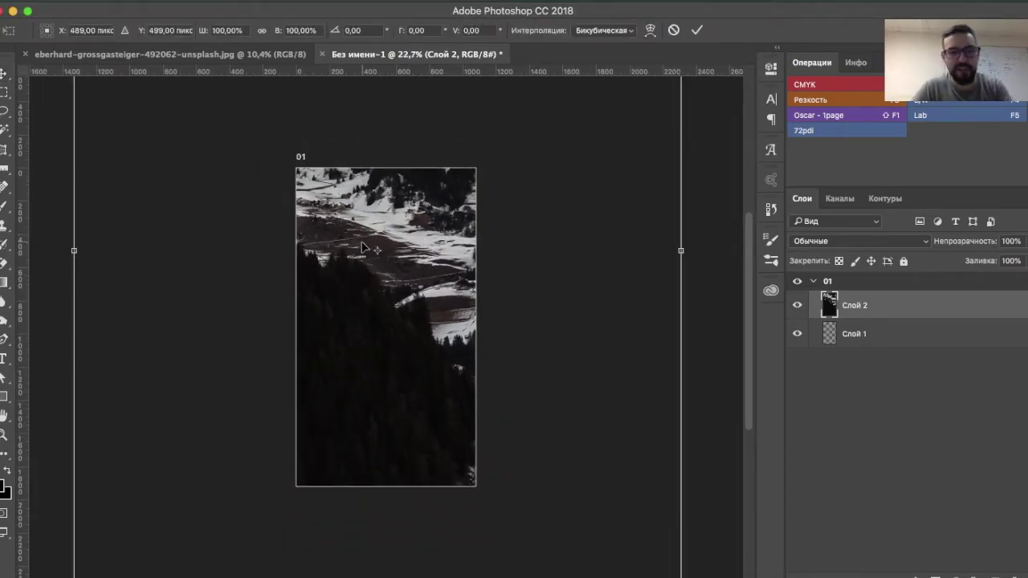
pyautogui.scroll(-3, 363, 247)
pyautogui.scroll(-1, 356, 245)
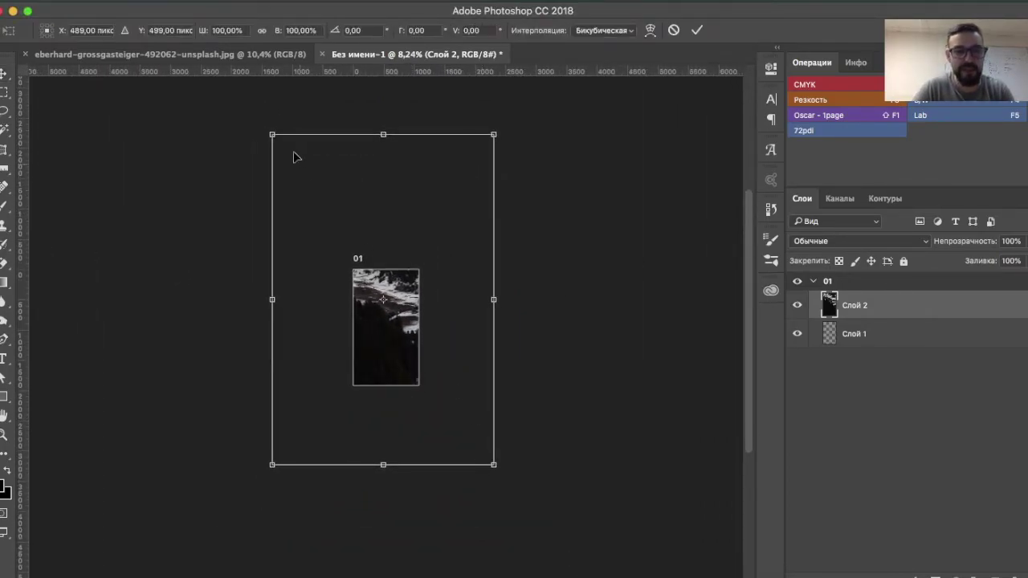
pyautogui.moveTo(272, 135); pyautogui.dragTo(371, 240)
pyautogui.moveTo(496, 466)
pyautogui.mouseDown()
pyautogui.moveTo(432, 420)
pyautogui.moveTo(442, 390)
pyautogui.moveTo(402, 375)
pyautogui.mouseUp()
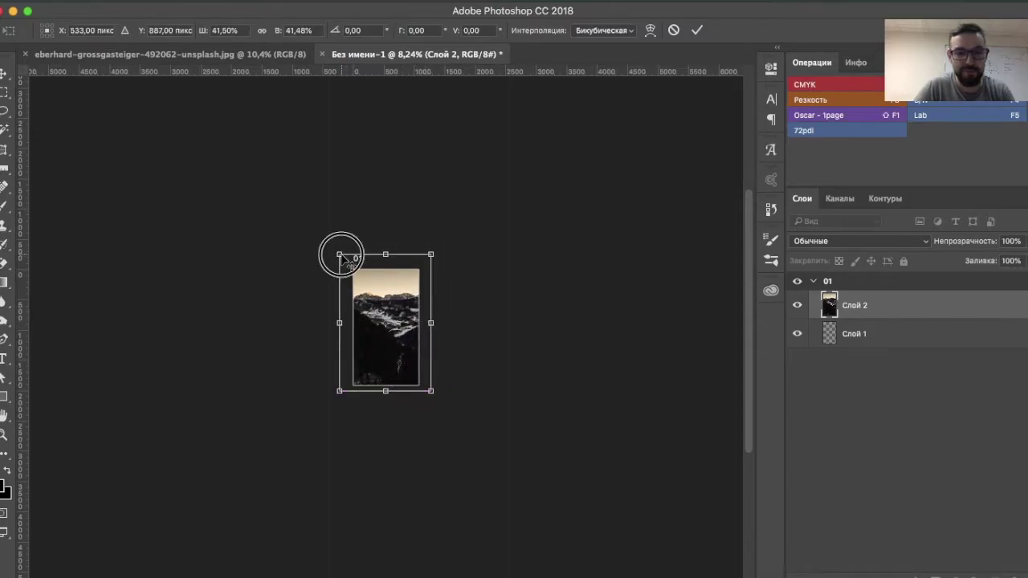
pyautogui.moveTo(341, 257); pyautogui.dragTo(346, 260)
pyautogui.press('Return')
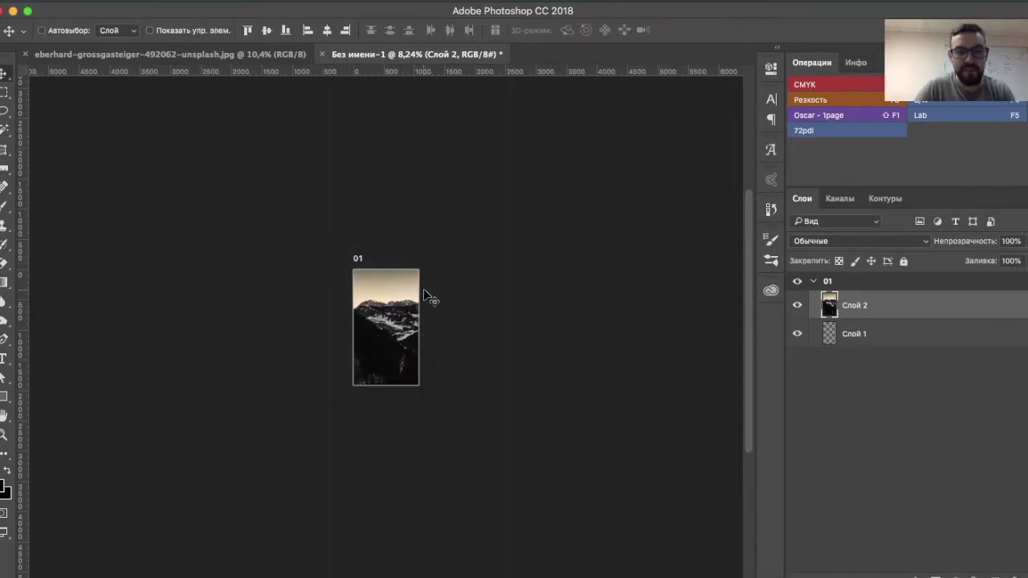
pyautogui.hotkey('ctrl', '0')
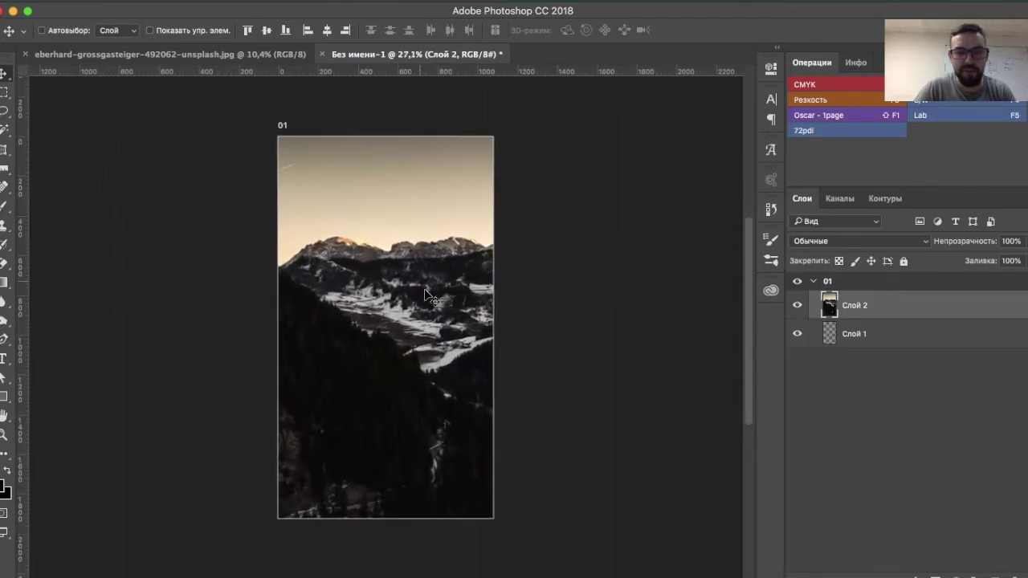
# Add a Gradient Map adjustment layer using a sepia-brown preset over the photo.
pyautogui.click(957, 573)
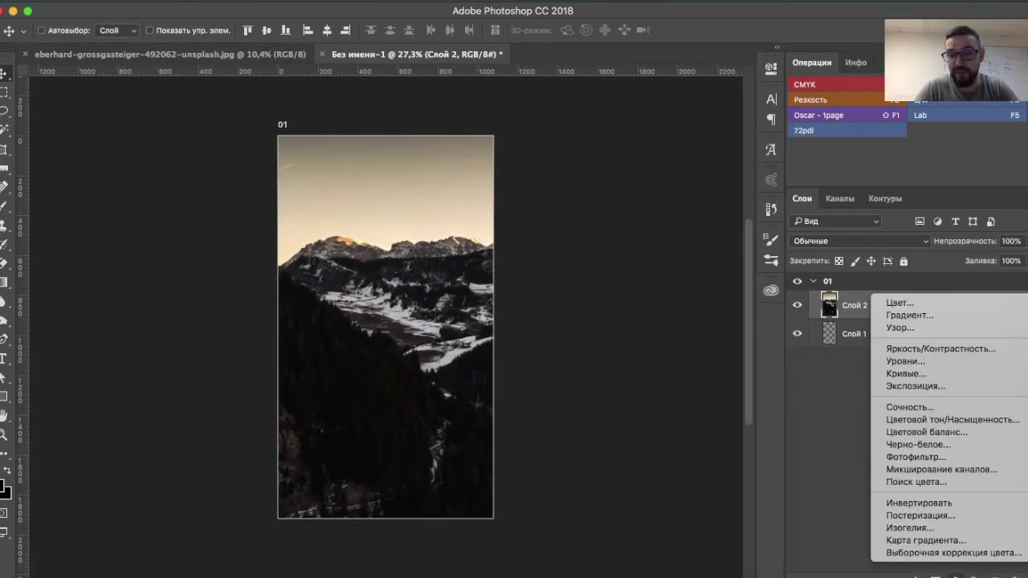
pyautogui.click(955, 542)
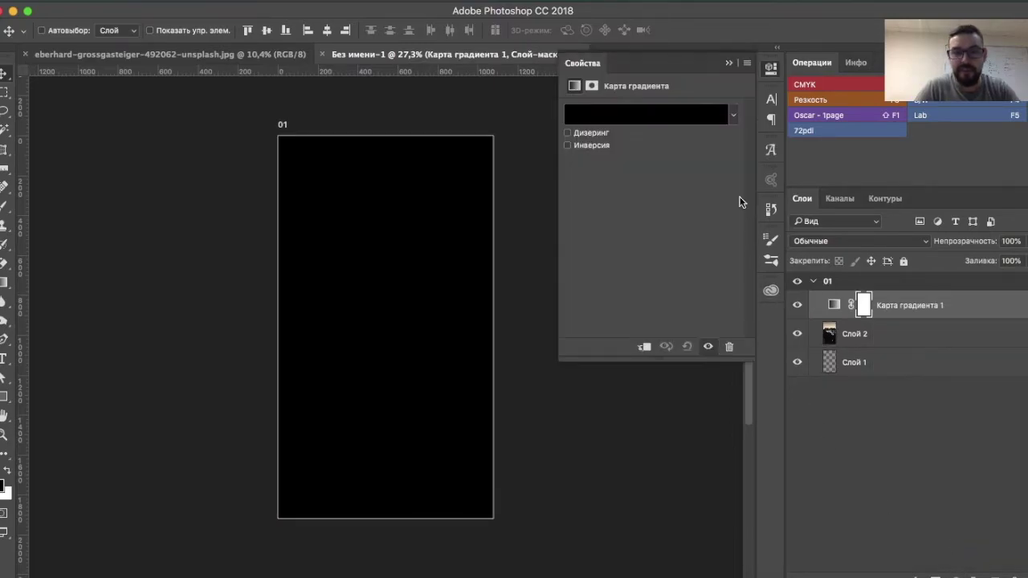
pyautogui.click(731, 113)
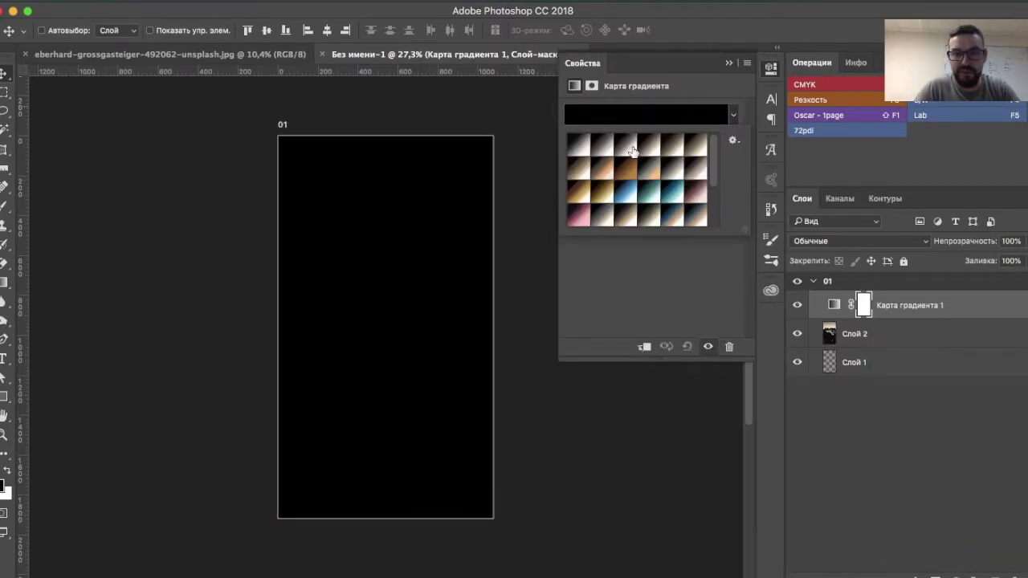
pyautogui.click(631, 149)
pyautogui.click(651, 149)
pyautogui.click(673, 147)
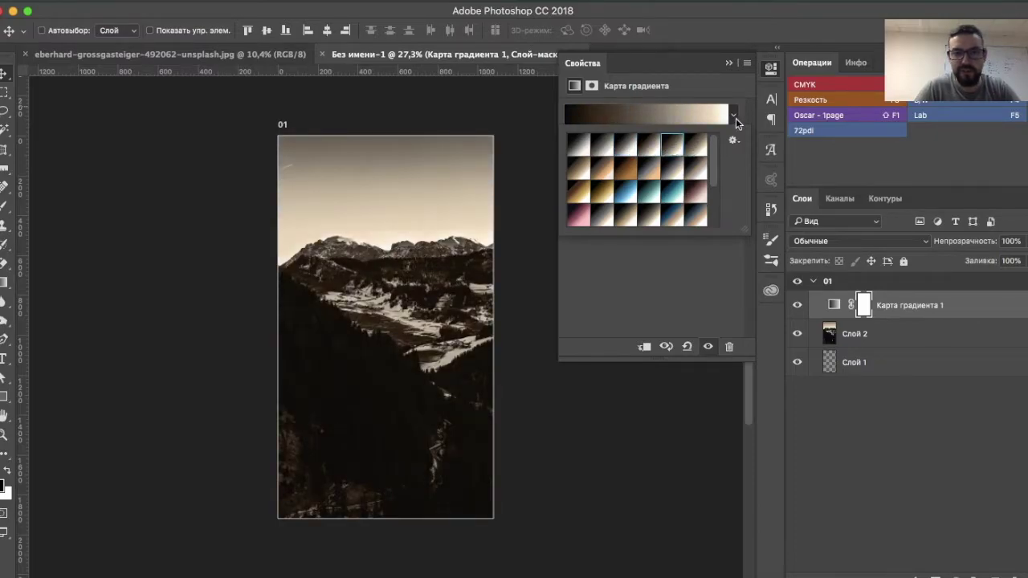
pyautogui.click(769, 70)
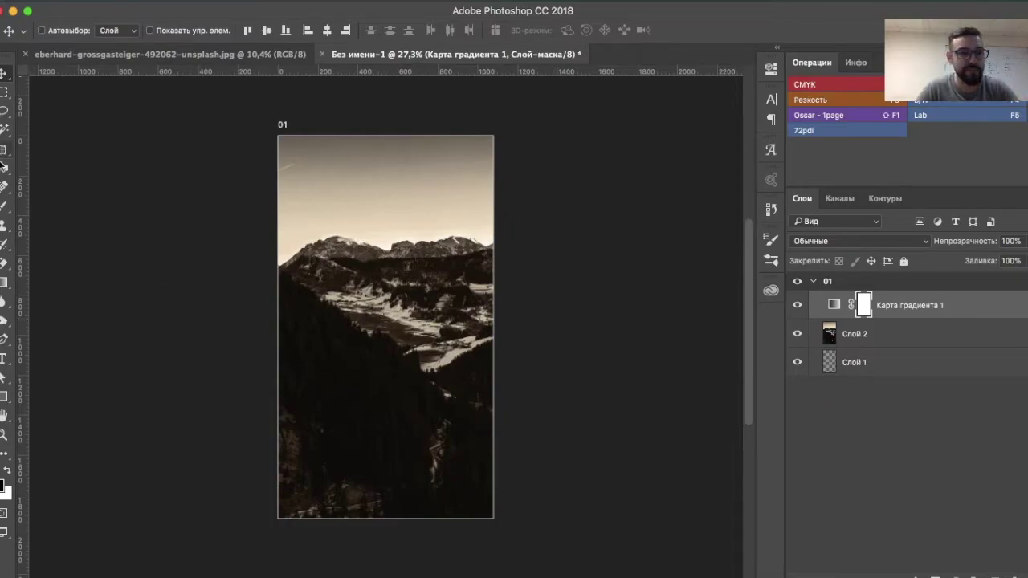
pyautogui.click(5, 360)
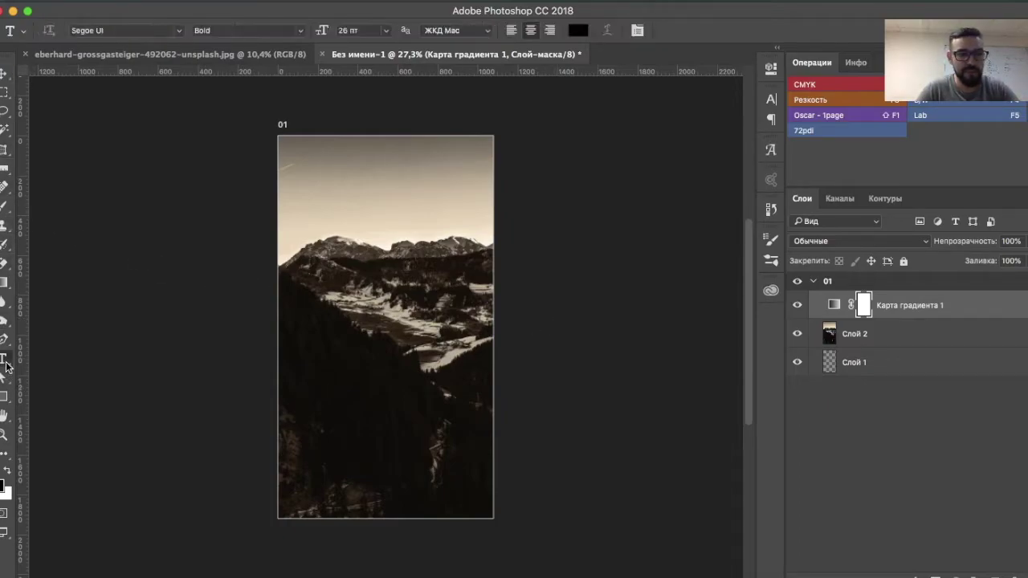
# Draw a full-width text box across the photo with 72 pt text size.
pyautogui.moveTo(277, 218)
pyautogui.mouseDown()
pyautogui.moveTo(359, 374)
pyautogui.moveTo(491, 419)
pyautogui.mouseUp()
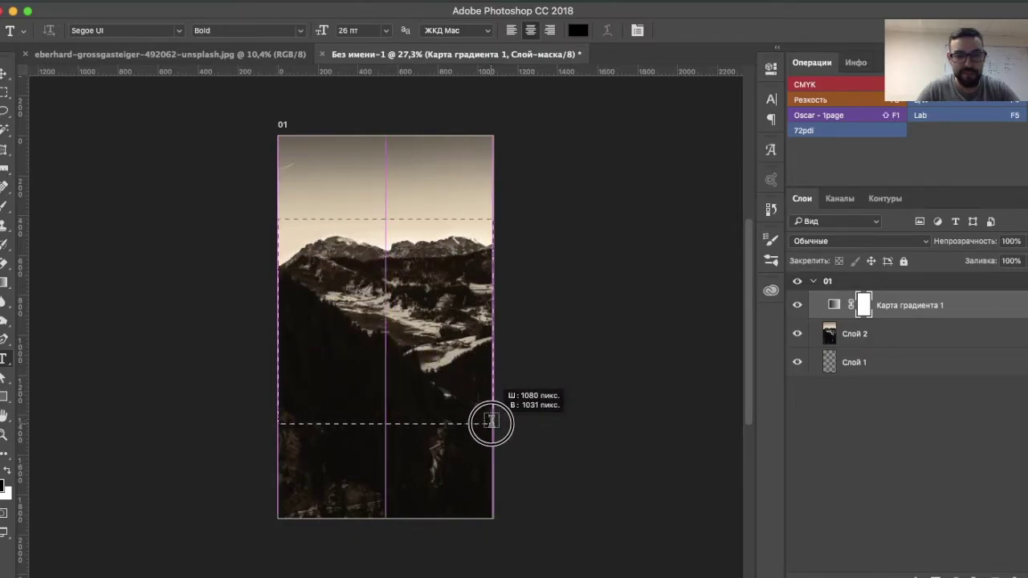
pyautogui.moveTo(491, 420); pyautogui.dragTo(492, 424)
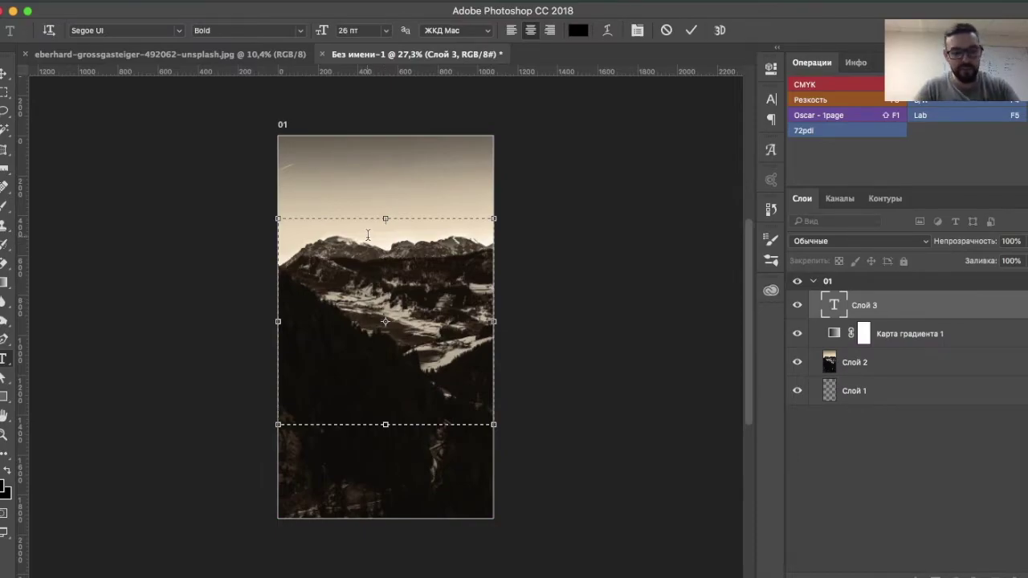
pyautogui.click(385, 31)
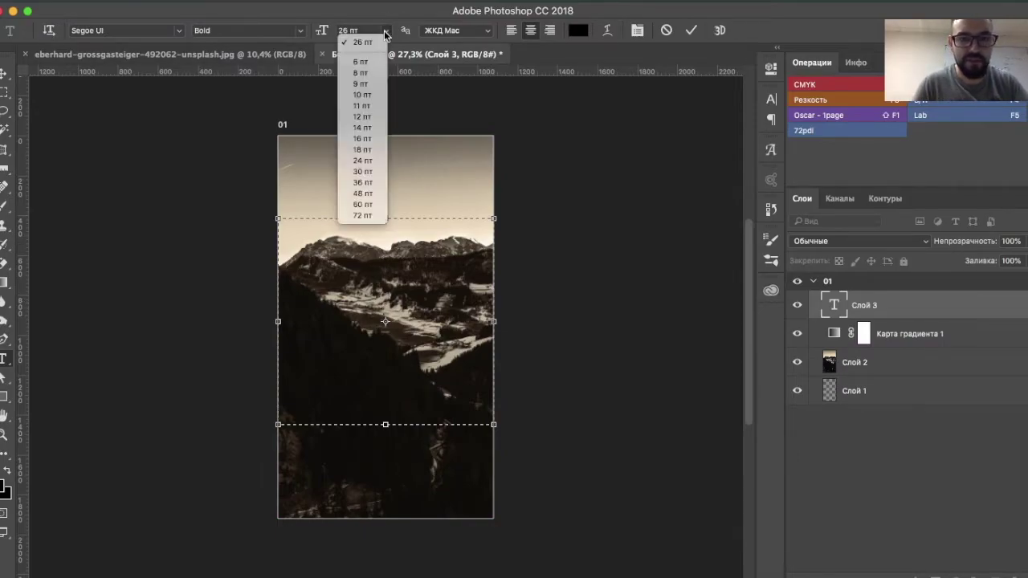
pyautogui.click(359, 216)
# Set the font to Bebas Neue and type the headline 'Как сделать стори для инстаграм в фотошоп'.
pyautogui.click(105, 31)
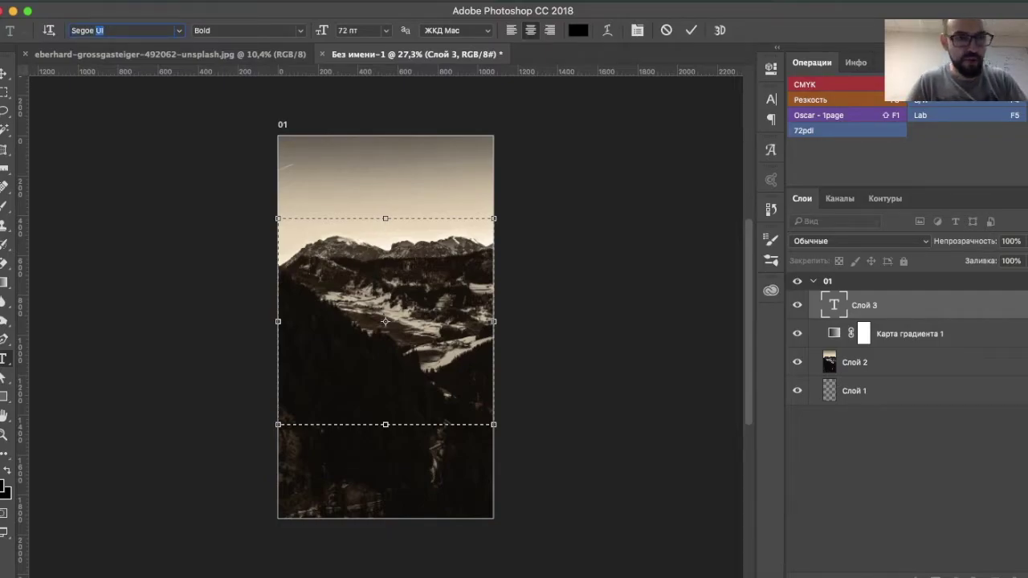
pyautogui.press('BackSpace')
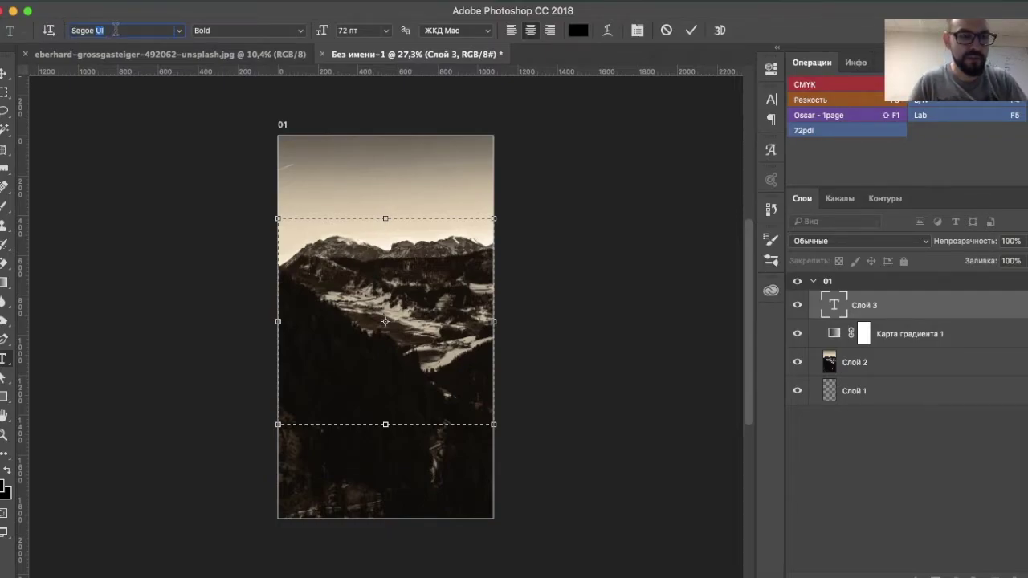
pyautogui.press('BackSpace')
pyautogui.press('BackSpace')
pyautogui.press('BackSpace')
pyautogui.press('BackSpace')
pyautogui.press('BackSpace')
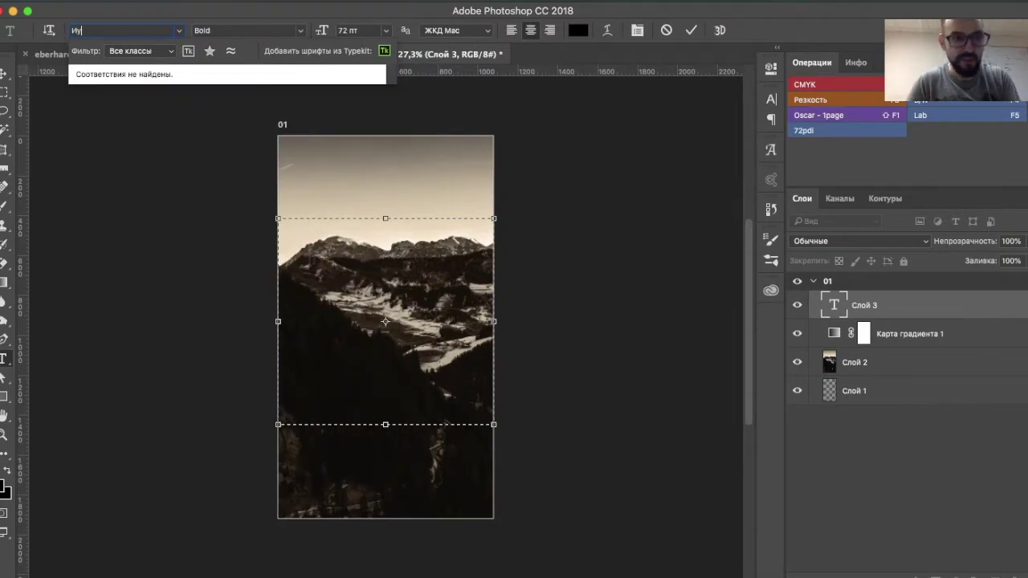
pyautogui.press('BackSpace')
pyautogui.write('Bebas')
pyautogui.click(161, 133)
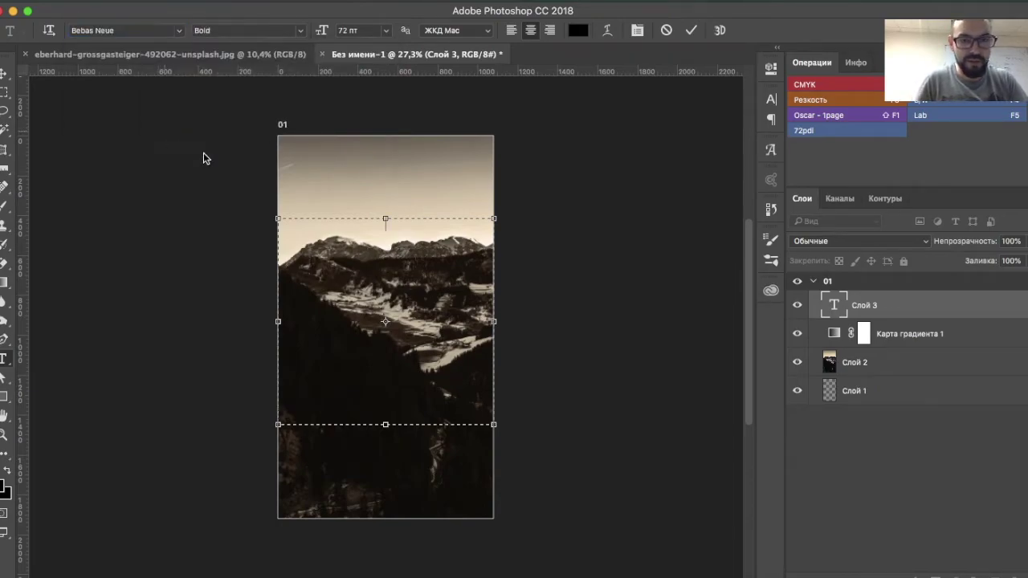
pyautogui.write('Как сделать')
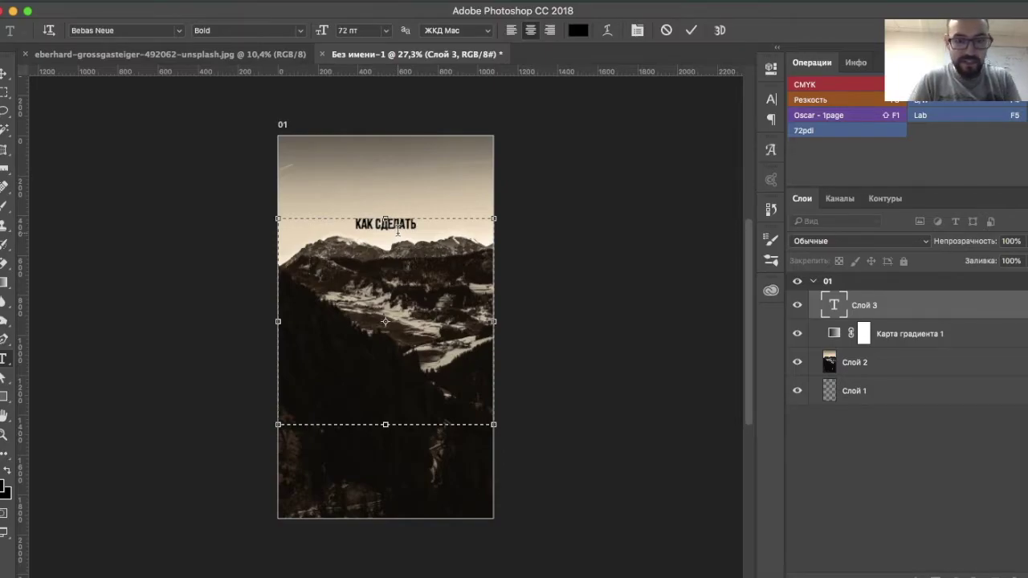
pyautogui.write(' стор')
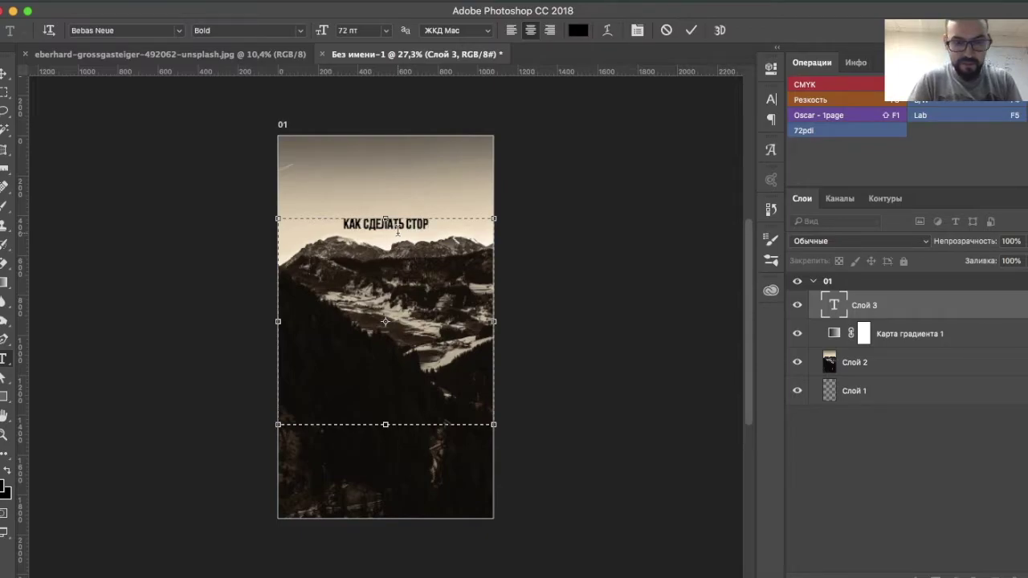
pyautogui.write('и для инстаграм')
pyautogui.write('ФОТОШОП')
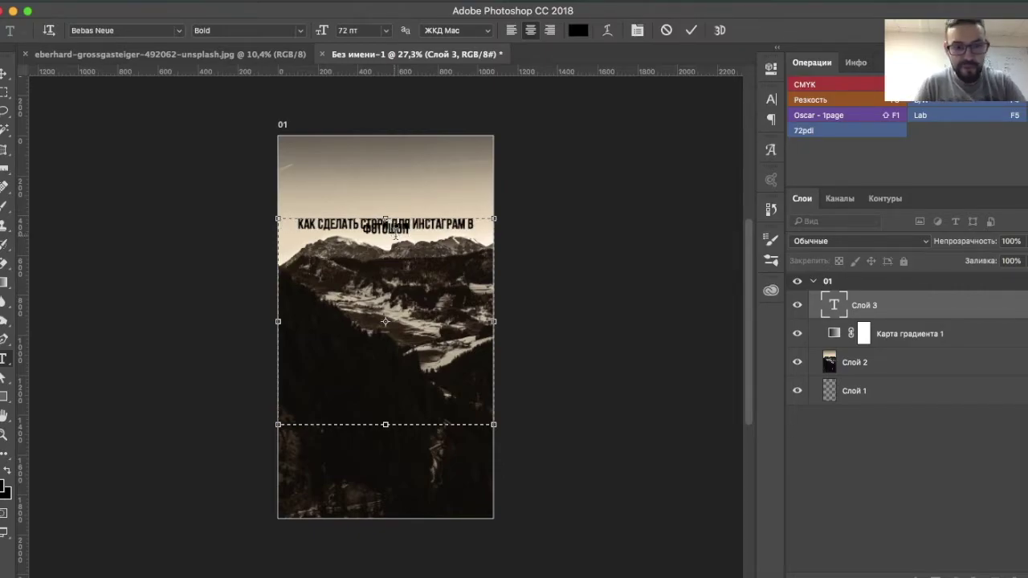
# Make the headline text white with 72 pt leading.
pyautogui.hotkey('ctrl', 'a')
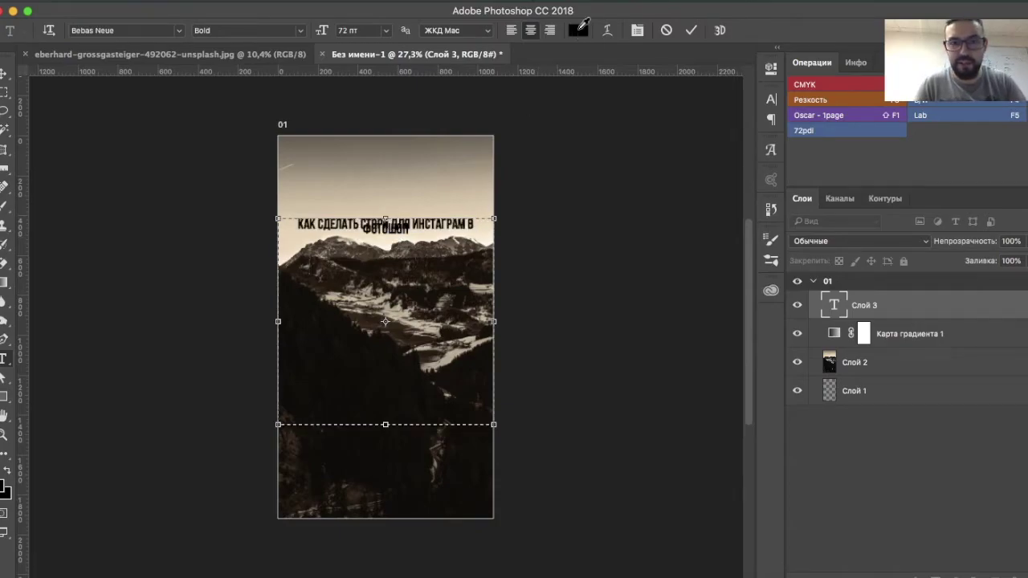
pyautogui.click(579, 30)
pyautogui.moveTo(600, 246); pyautogui.dragTo(560, 212)
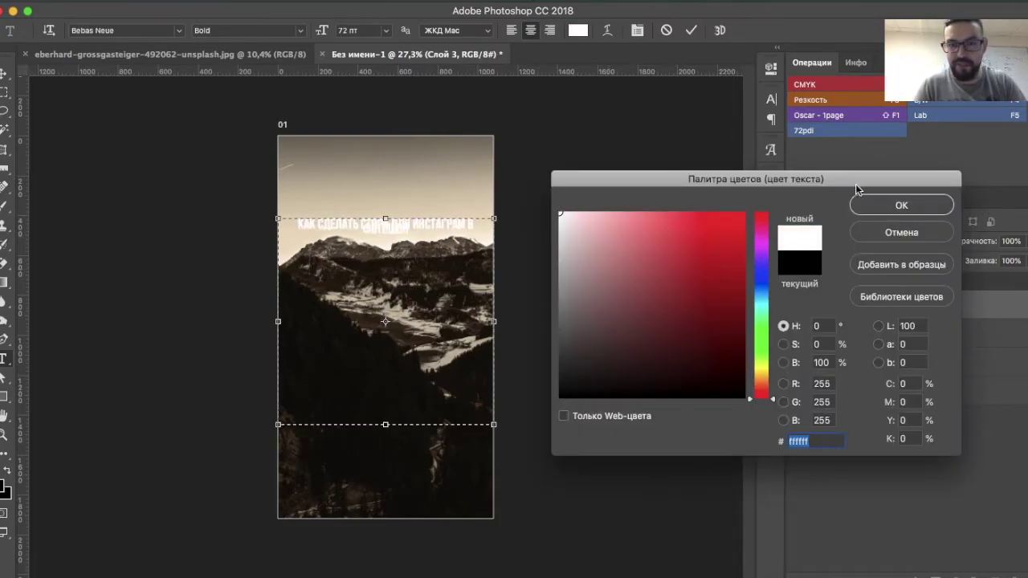
pyautogui.click(902, 206)
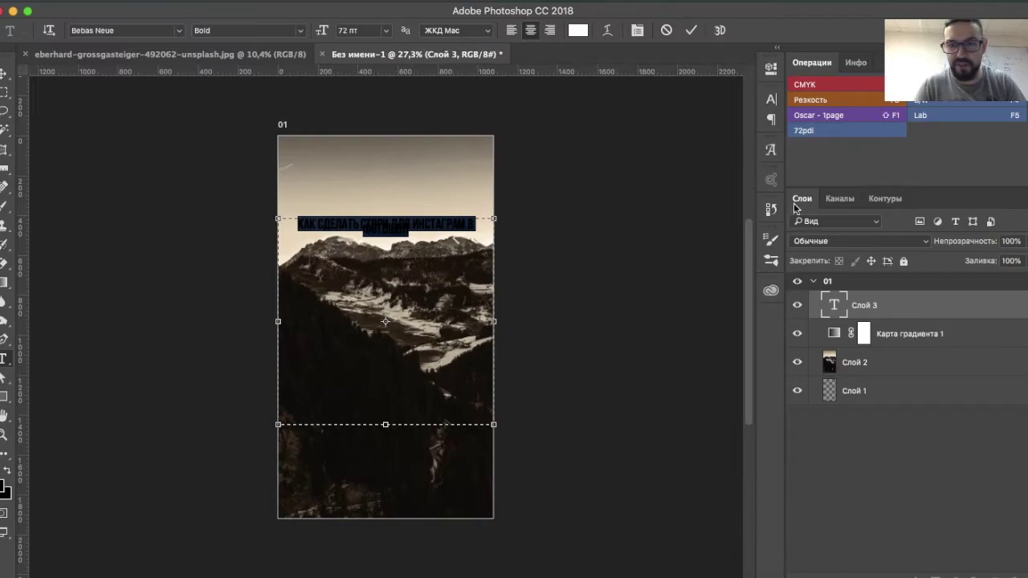
pyautogui.click(770, 100)
pyautogui.click(744, 138)
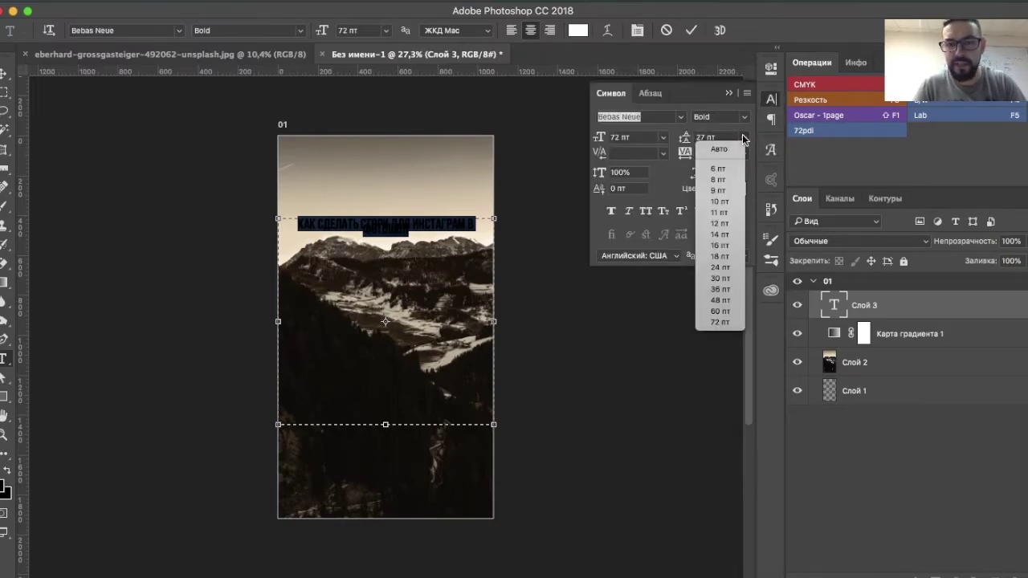
pyautogui.click(720, 323)
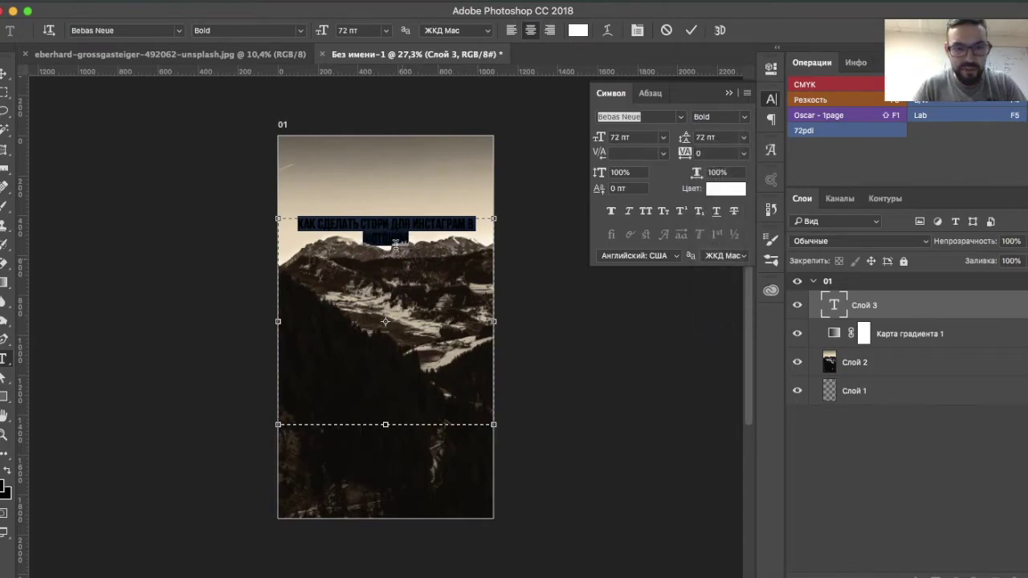
pyautogui.click(379, 227)
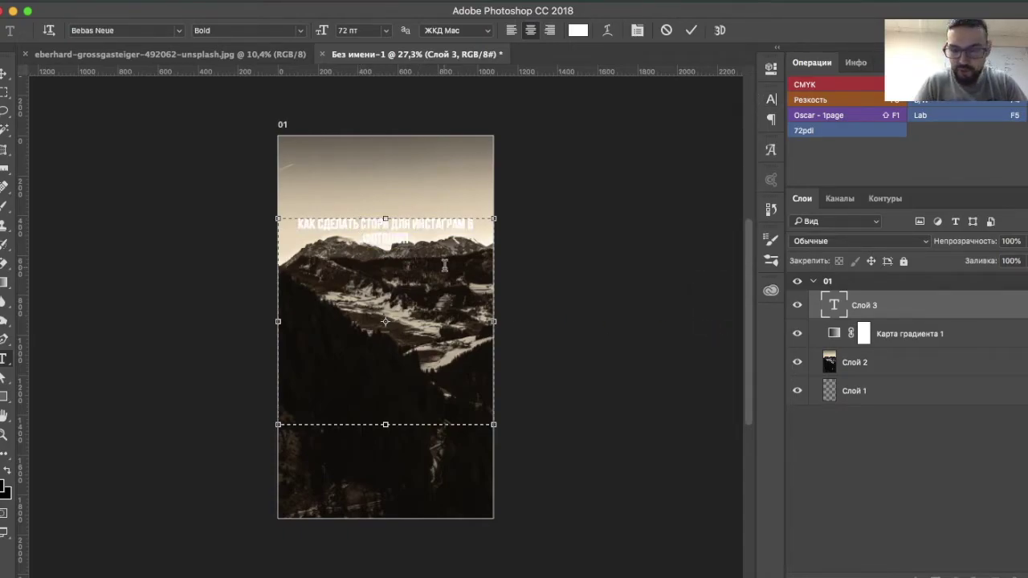
# Break the headline into four lines, fit the text box to them, and commit.
pyautogui.press('Return')
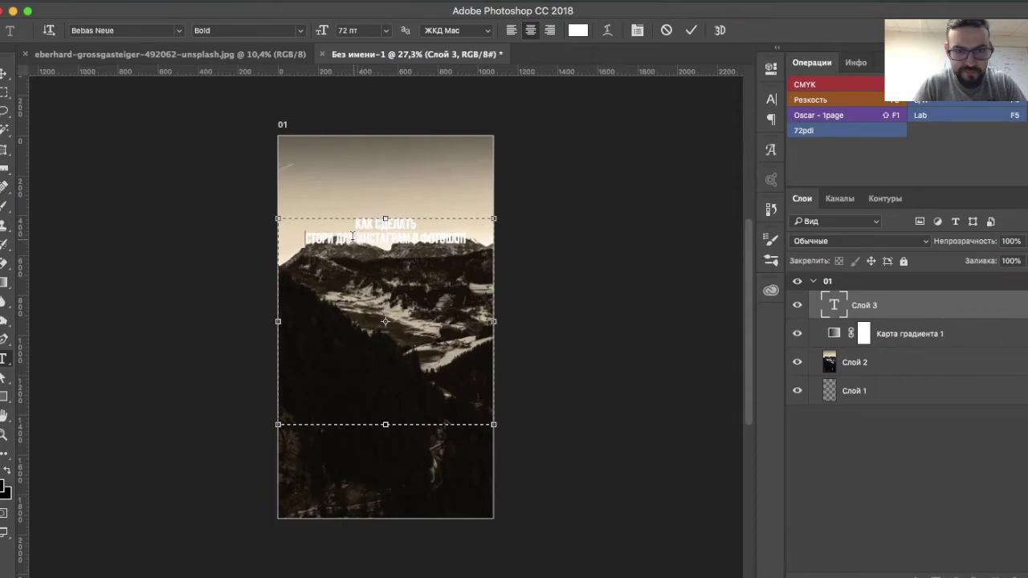
pyautogui.press('Return')
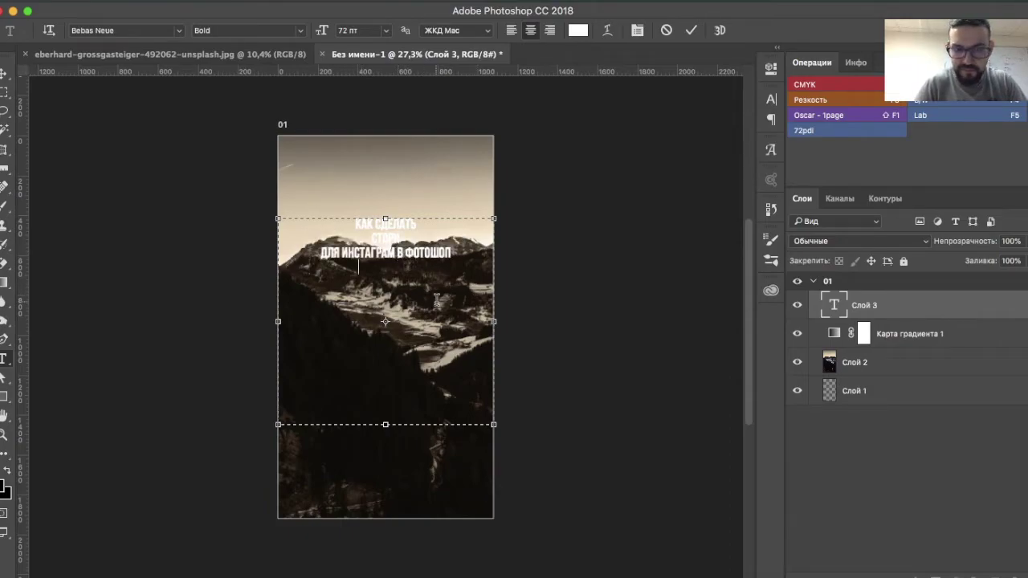
pyautogui.press('Return')
pyautogui.moveTo(385, 425); pyautogui.dragTo(387, 277)
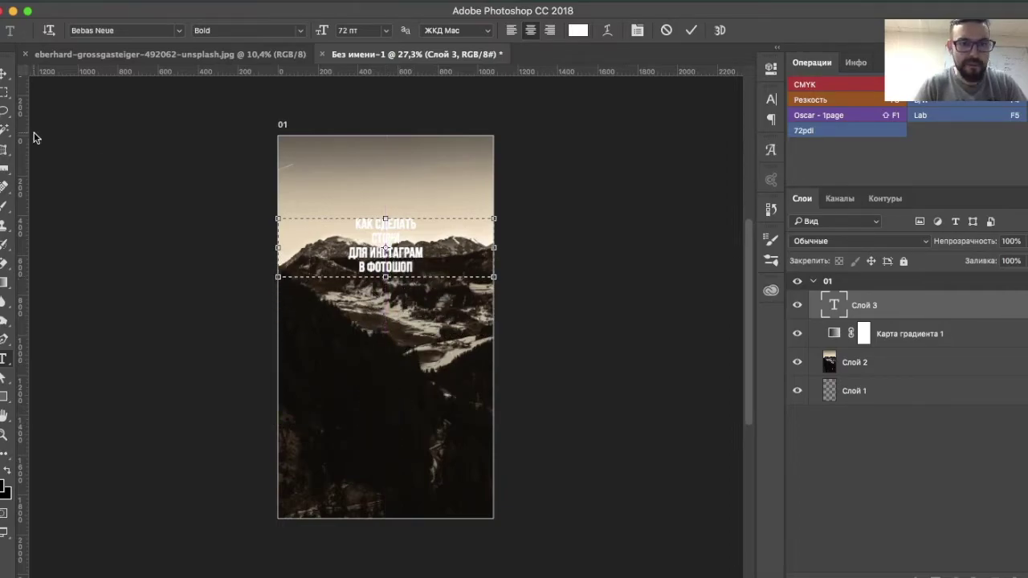
pyautogui.click(5, 75)
pyautogui.hotkey('ctrl', 't')
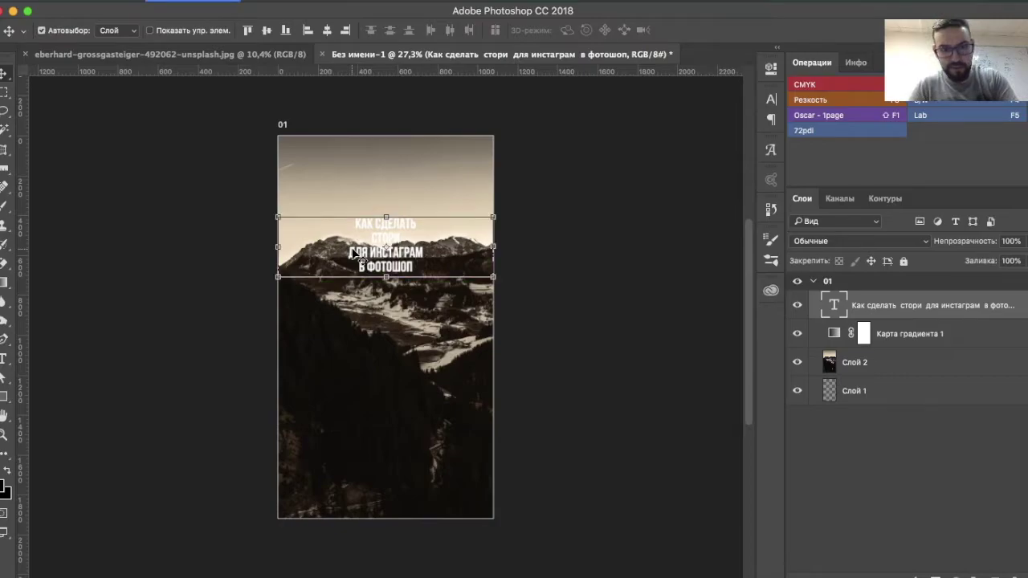
# Scale the headline to about 169% and centre it on the artboard.
pyautogui.moveTo(494, 277); pyautogui.dragTo(560, 304)
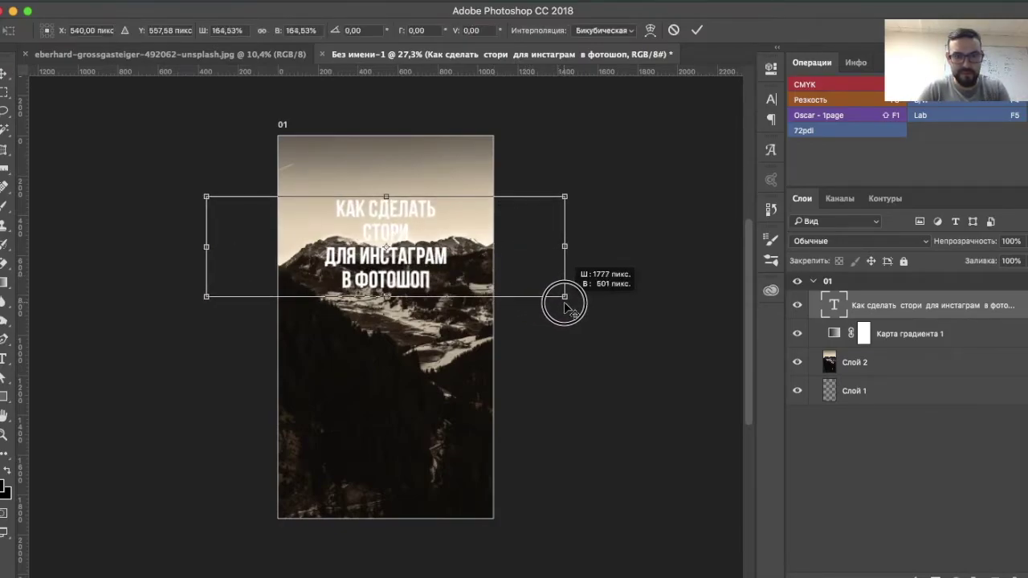
pyautogui.moveTo(560, 305); pyautogui.dragTo(569, 299)
pyautogui.moveTo(432, 256); pyautogui.dragTo(436, 338)
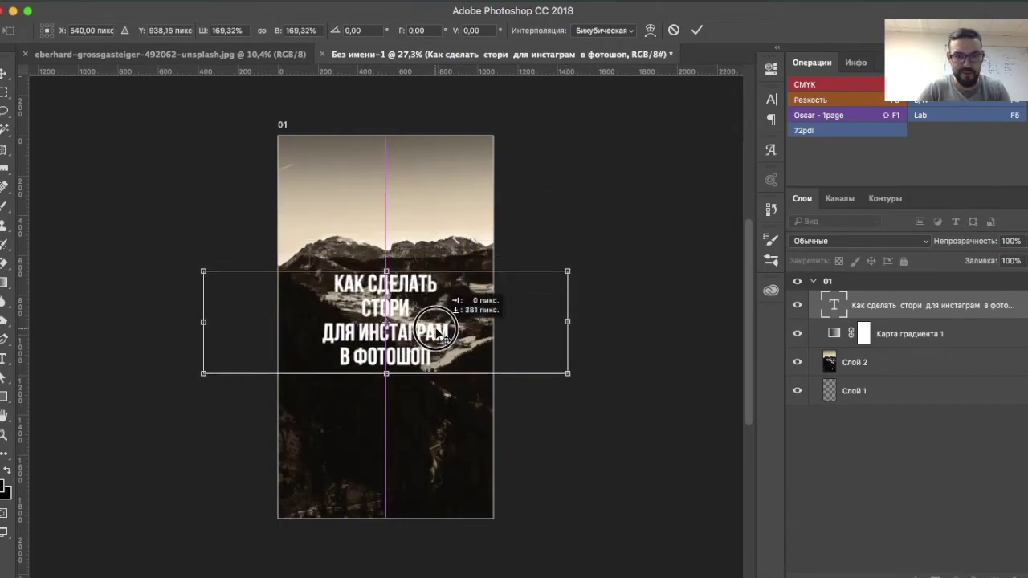
pyautogui.moveTo(436, 338); pyautogui.dragTo(438, 330)
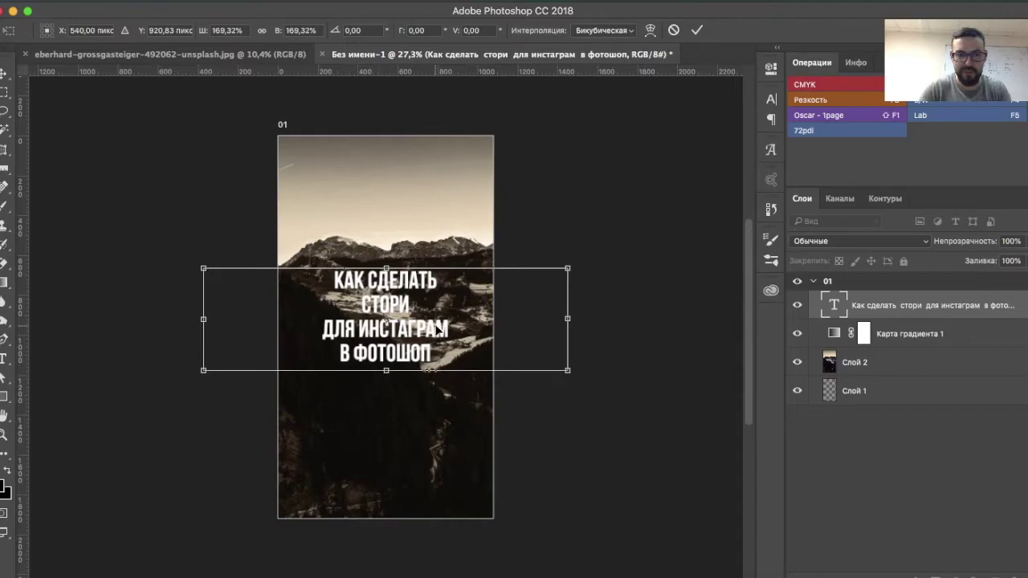
pyautogui.press('Return')
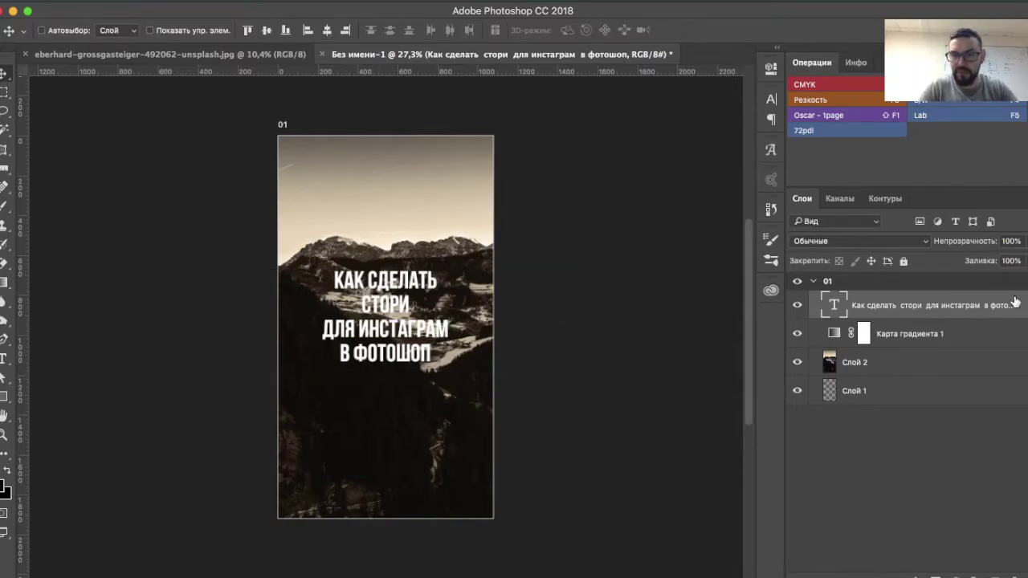
# Add a Drop Shadow layer style to the headline.
pyautogui.doubleClick(1015, 303)
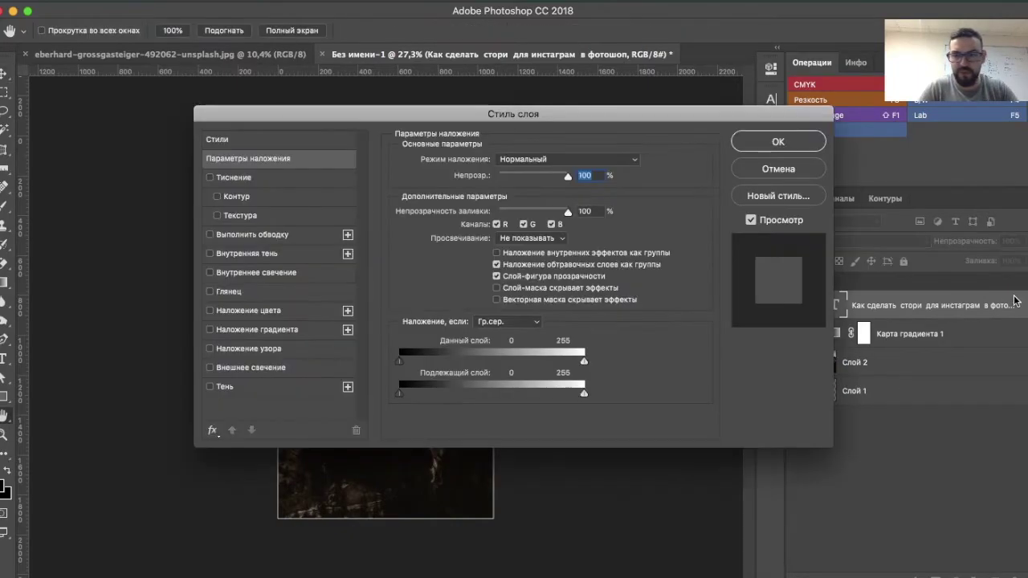
pyautogui.click(237, 388)
pyautogui.moveTo(428, 117); pyautogui.dragTo(691, 196)
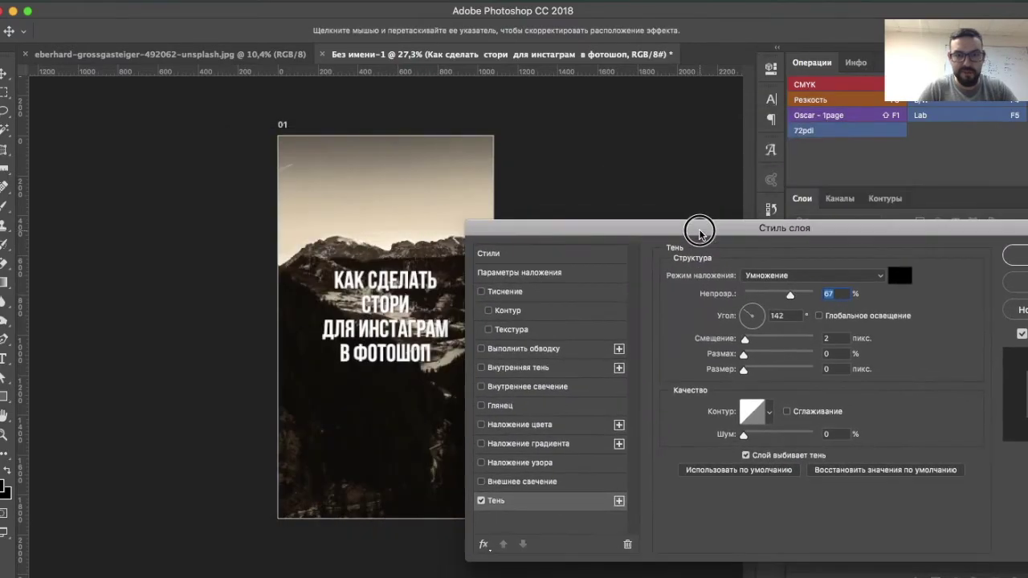
pyautogui.click(1012, 219)
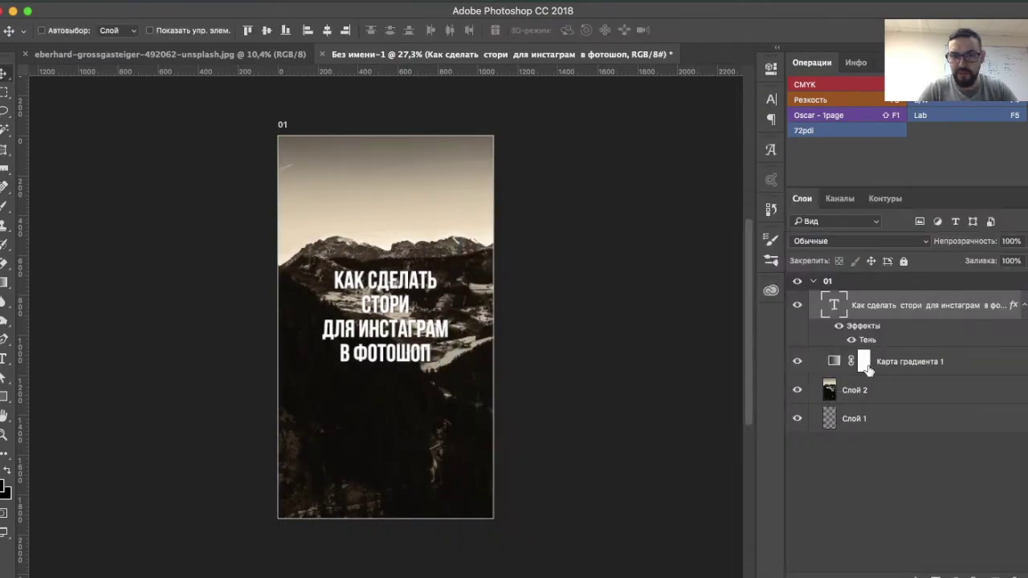
pyautogui.click(985, 367)
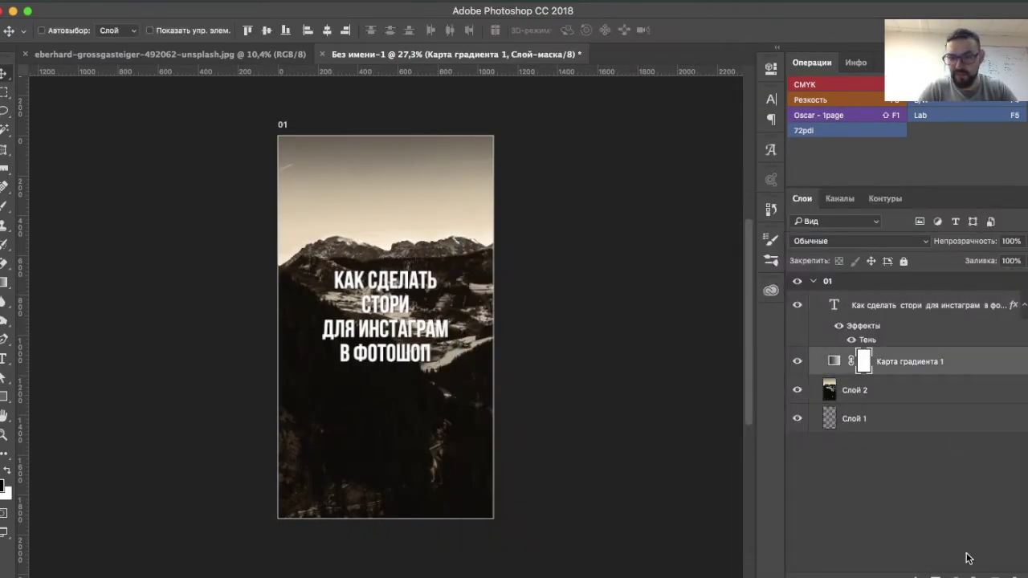
# Add a black Solid Color fill layer at 50% opacity over the photo.
pyautogui.click(936, 575)
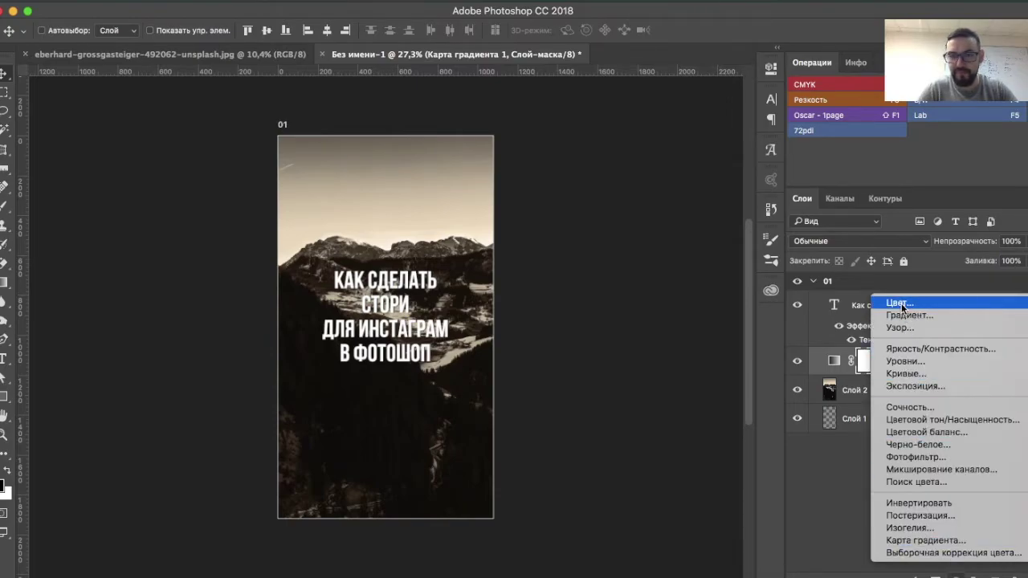
pyautogui.click(884, 304)
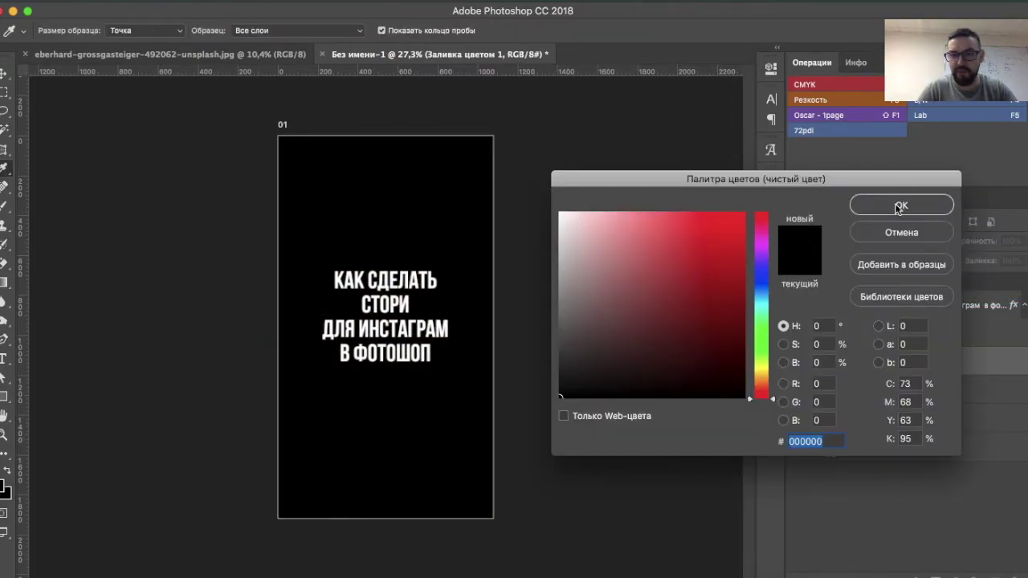
pyautogui.click(900, 207)
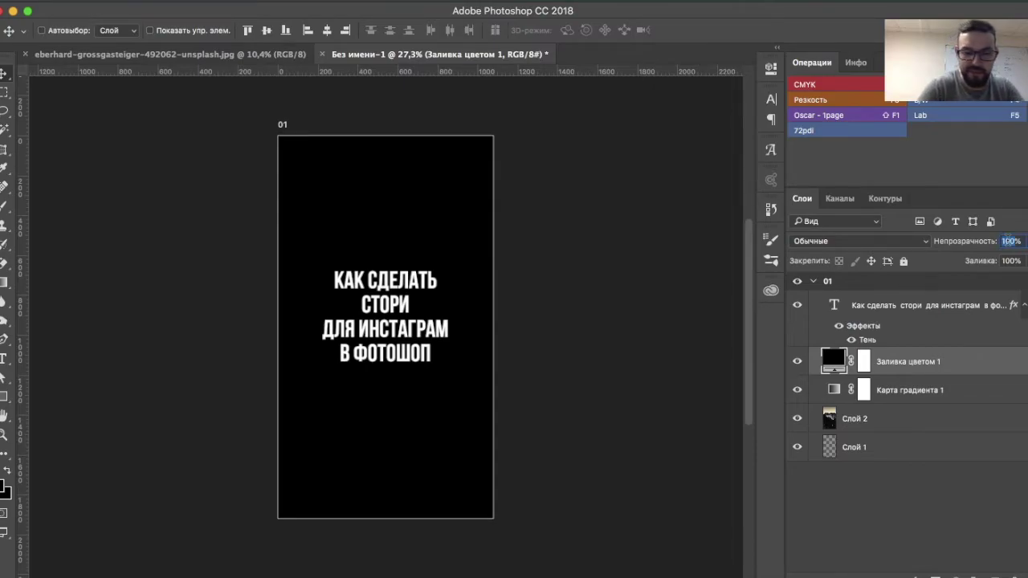
pyautogui.write('5')
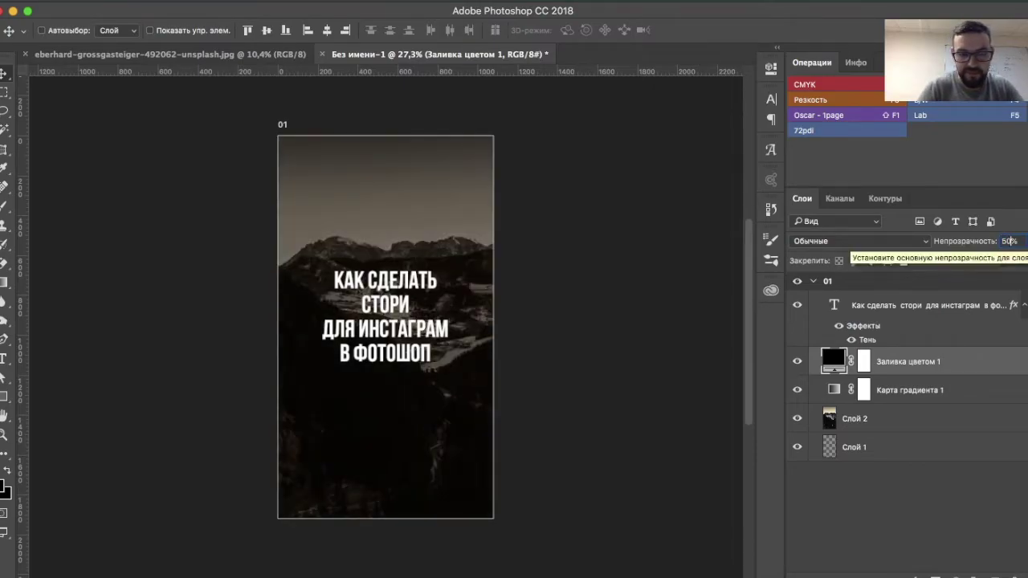
# Nudge the title slightly down and collapse the 01 artboard group.
pyautogui.click(958, 309)
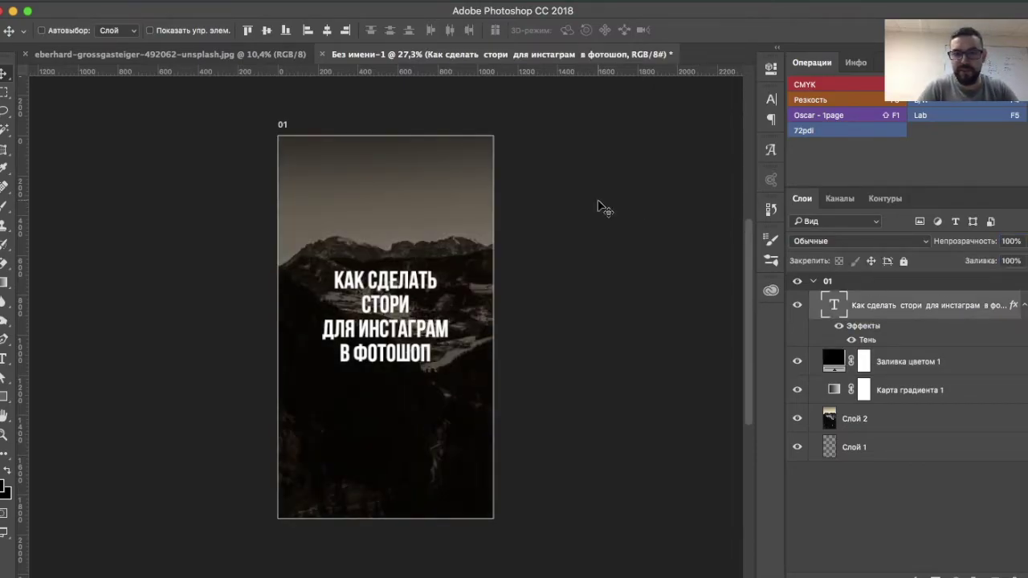
pyautogui.hotkey('shift', 'Down')
pyautogui.hotkey('shift', 'Down')
pyautogui.hotkey('shift', 'Down')
pyautogui.hotkey('shift', 'Down')
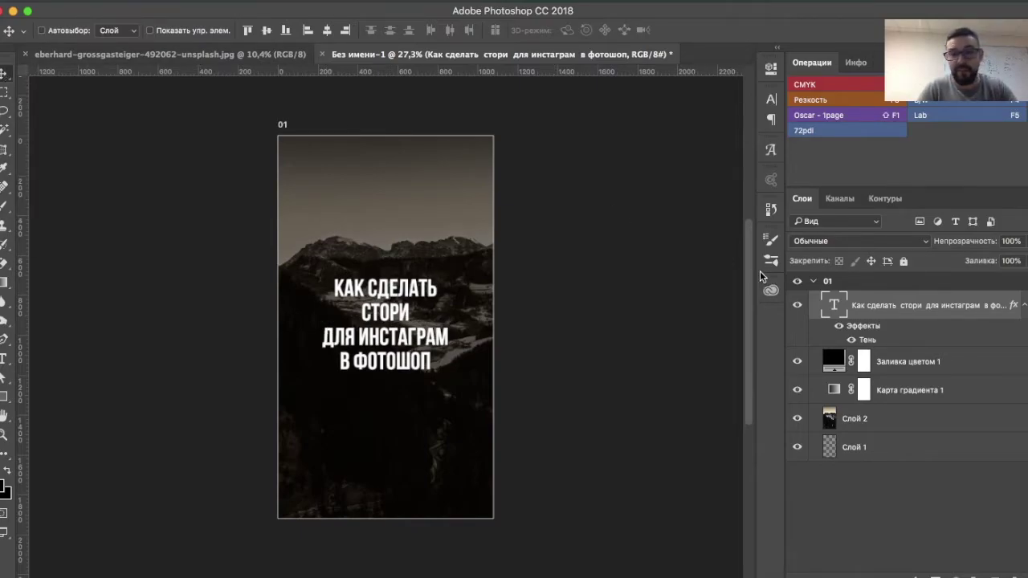
pyautogui.click(814, 283)
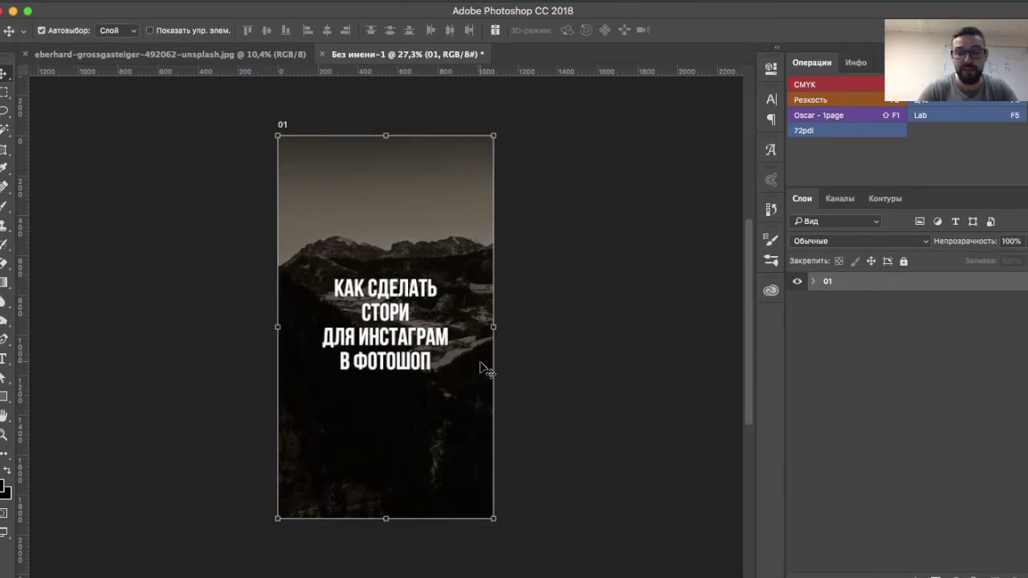
# Duplicate artboard 01 and name the copy 02.
pyautogui.hotkey('ctrl', 'j')
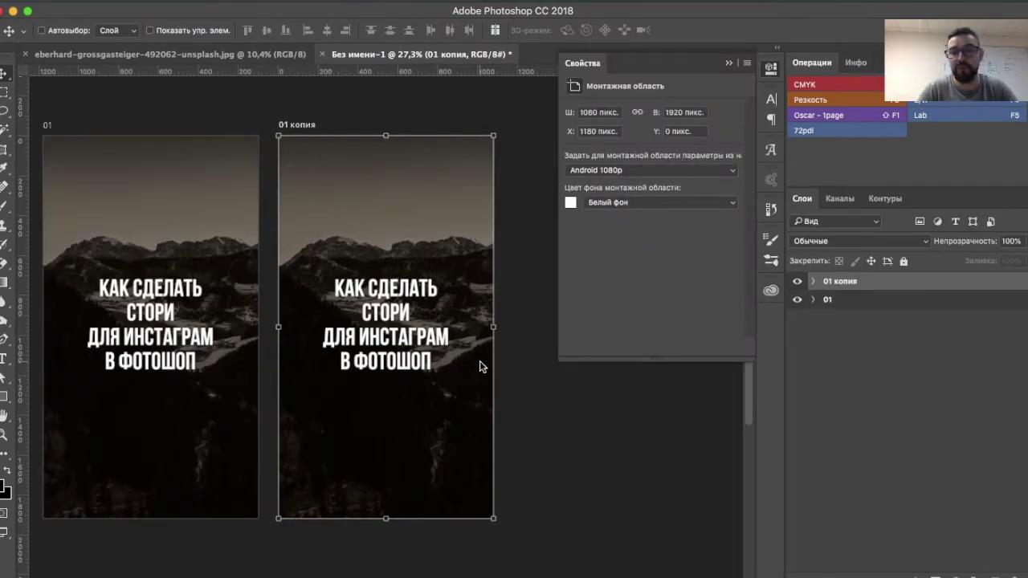
pyautogui.doubleClick(836, 282)
pyautogui.write('02')
pyautogui.press('Return')
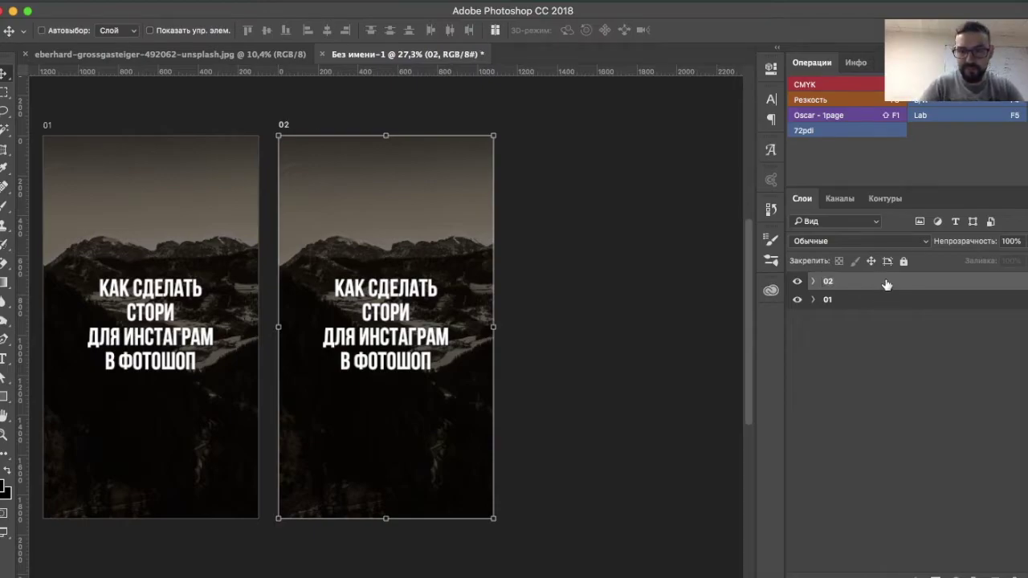
# Replace artboard 02's headline with 'ЗА' and '5 МИНУТ' on two lines.
pyautogui.click(814, 282)
pyautogui.click(855, 309)
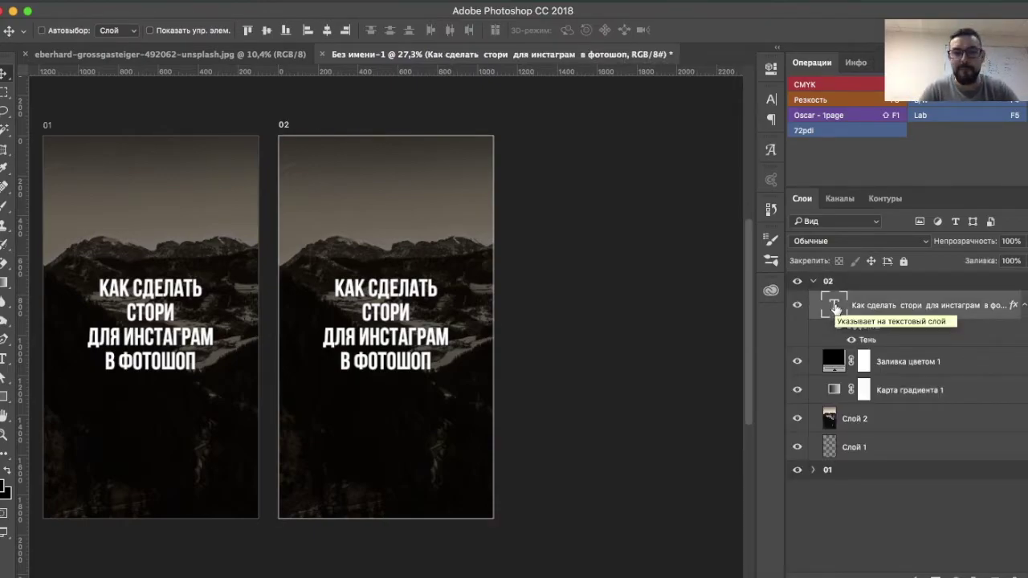
pyautogui.doubleClick(835, 307)
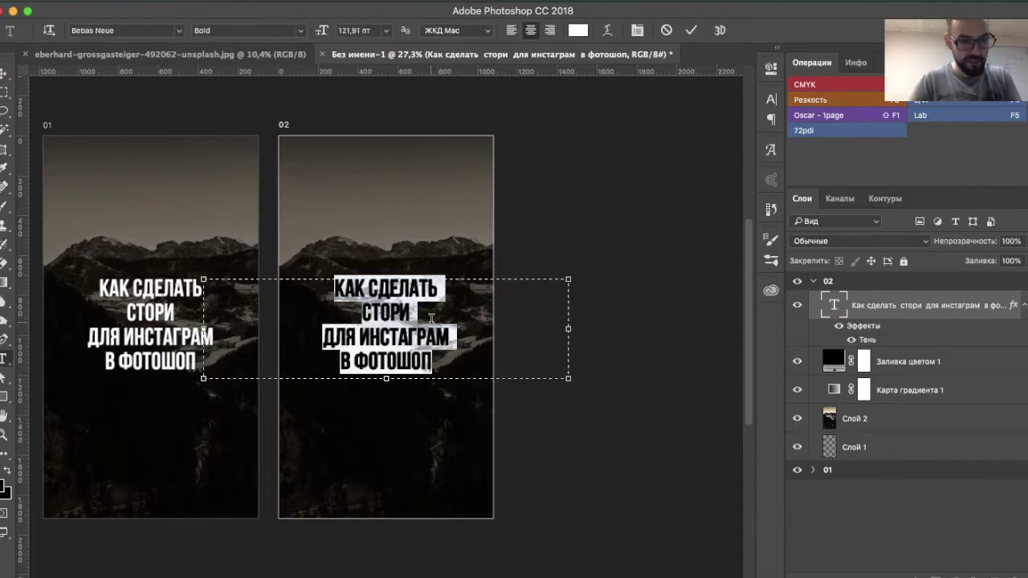
pyautogui.write('ЗА 5 МИНУТ')
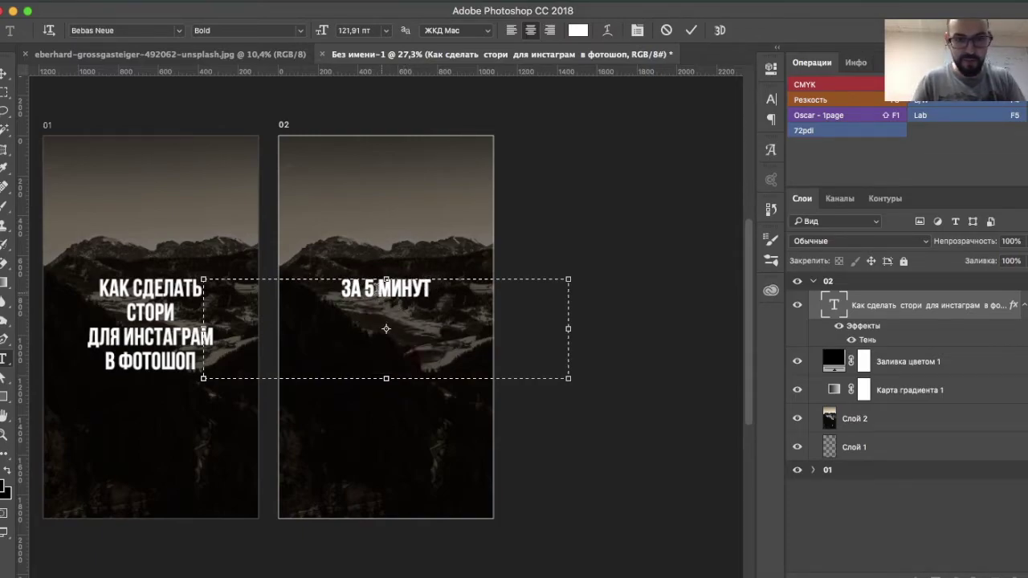
pyautogui.press('Return')
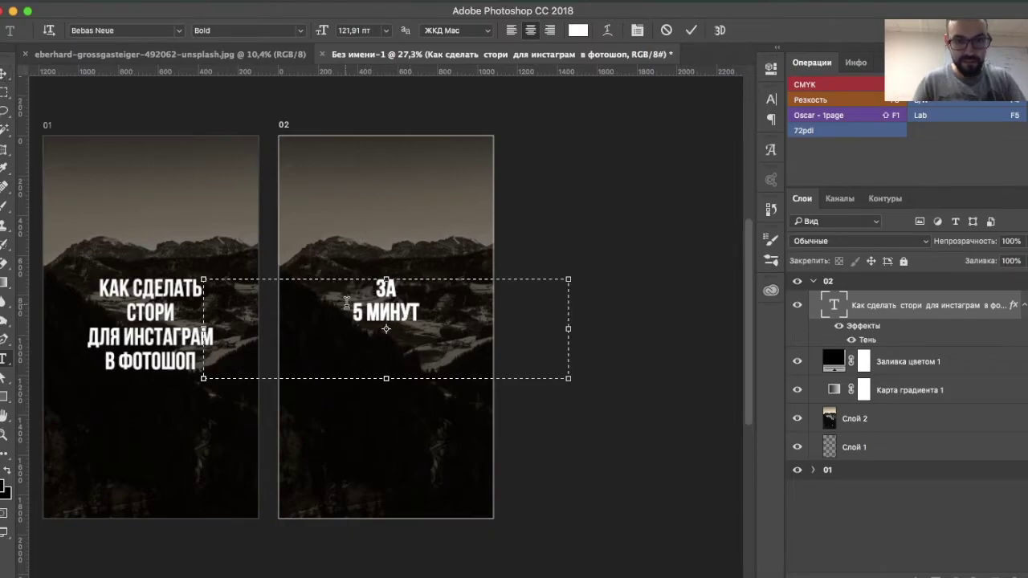
# Set the '5 МИНУТ' line to 160 pt and move the headline lower.
pyautogui.moveTo(354, 310); pyautogui.dragTo(442, 318)
pyautogui.hotkey('alt', 'Up')
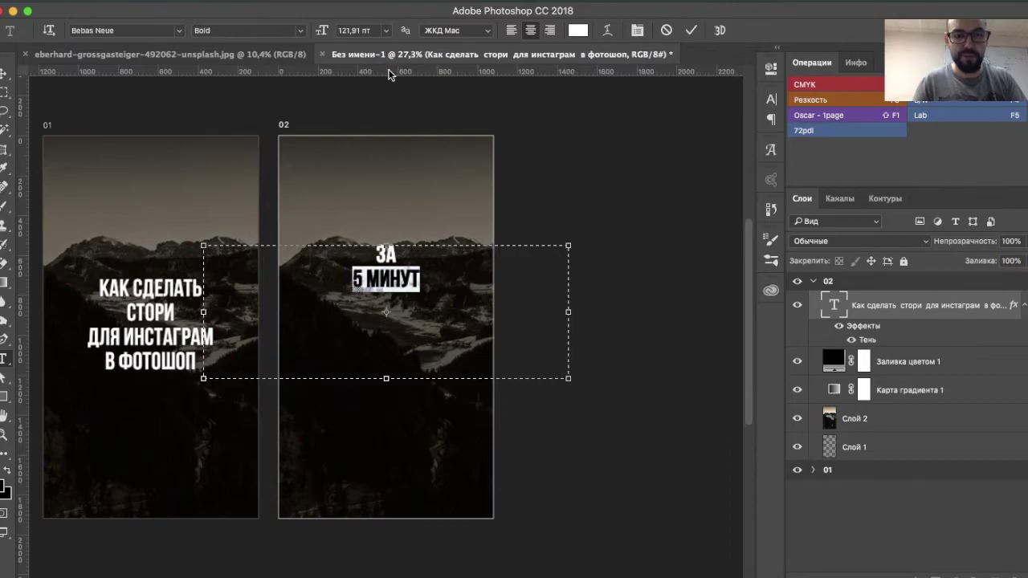
pyautogui.click(385, 32)
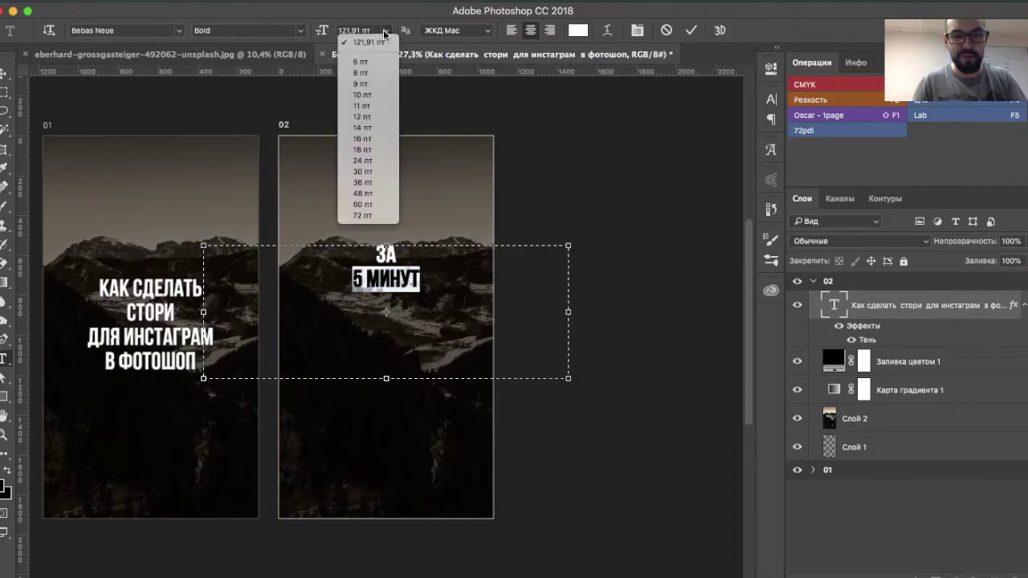
pyautogui.click(358, 30)
pyautogui.doubleClick(359, 30)
pyautogui.press('BackSpace')
pyautogui.write('160')
pyautogui.press('Return')
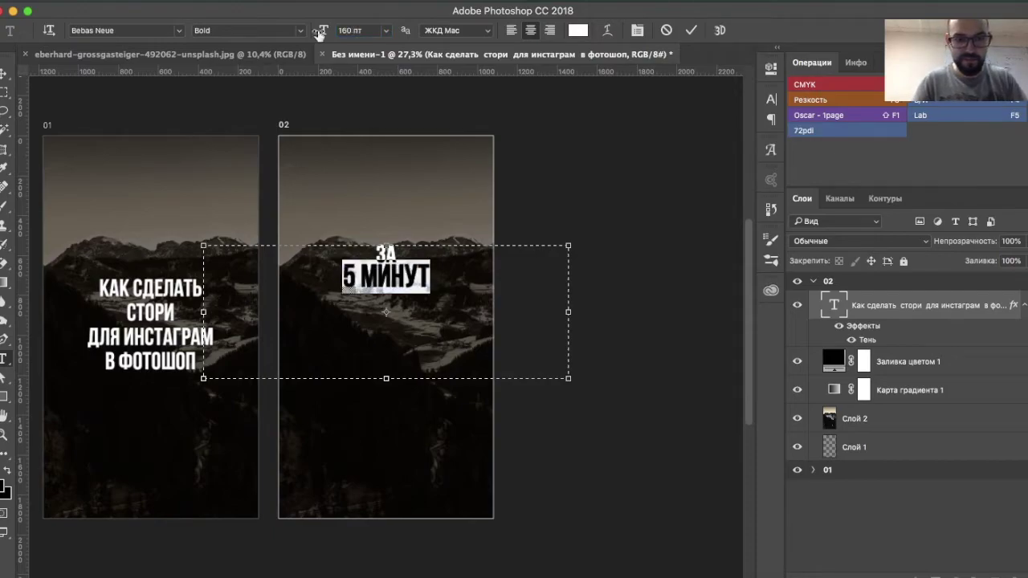
pyautogui.click(3, 75)
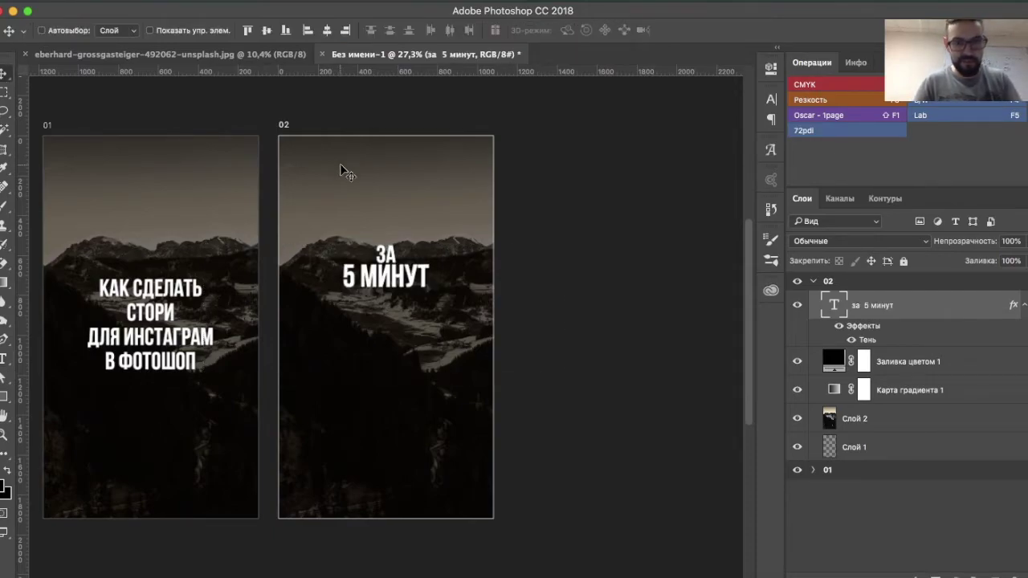
pyautogui.moveTo(390, 284); pyautogui.dragTo(391, 331)
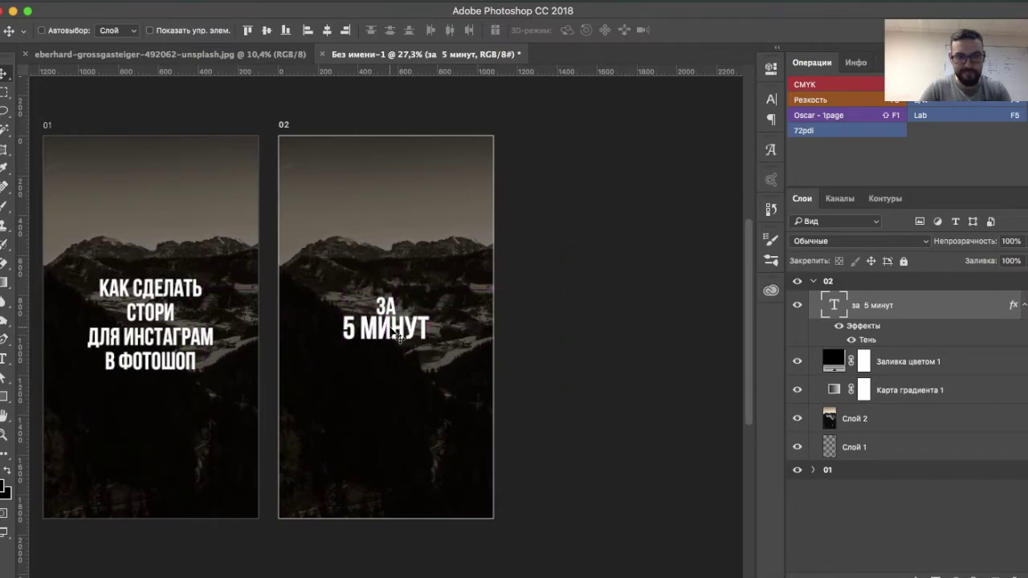
# Duplicate artboard 02 and name the copy 03.
pyautogui.click(856, 291)
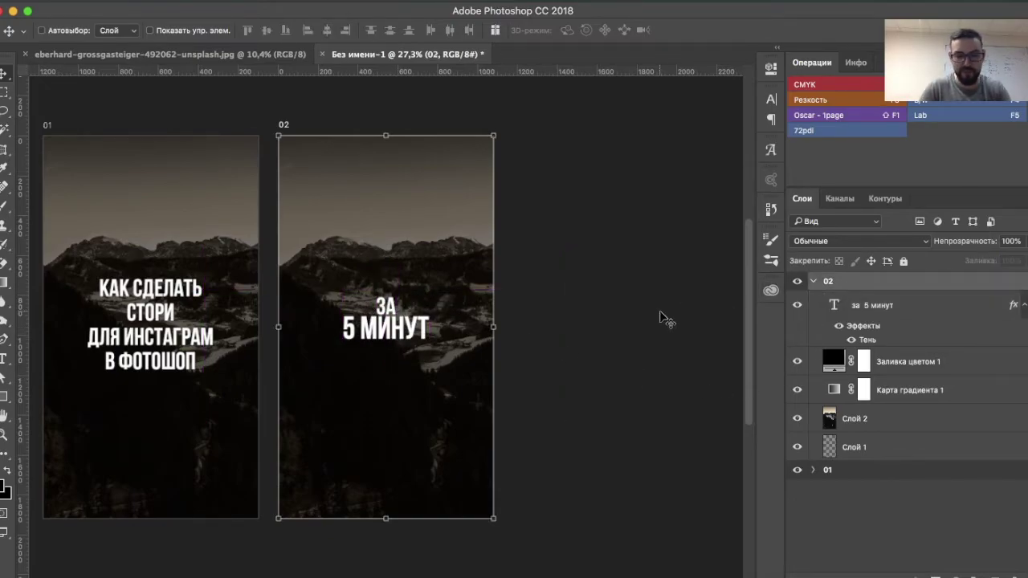
pyautogui.hotkey('ctrl', 'j')
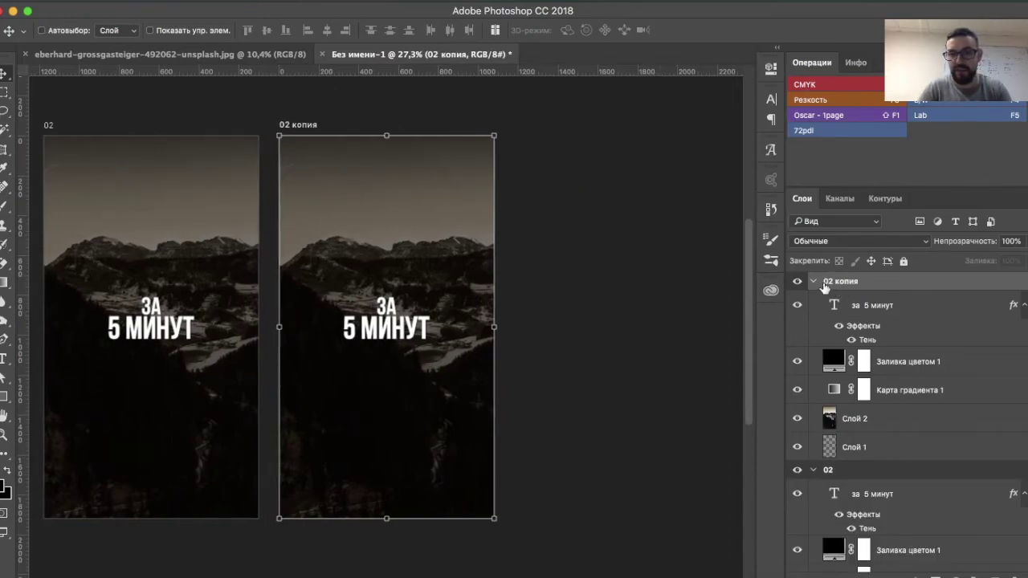
pyautogui.doubleClick(836, 283)
pyautogui.write('03')
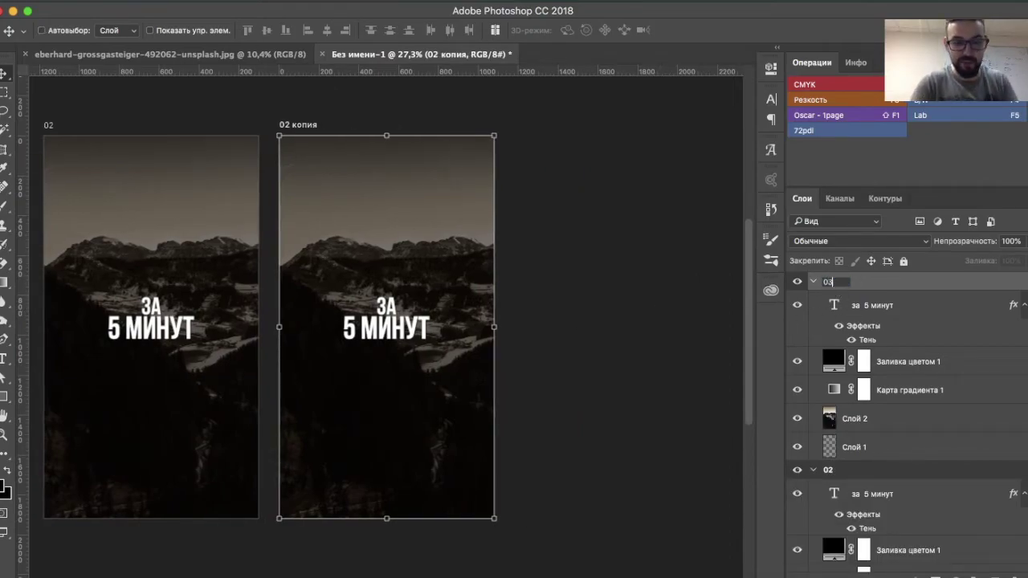
pyautogui.press('Return')
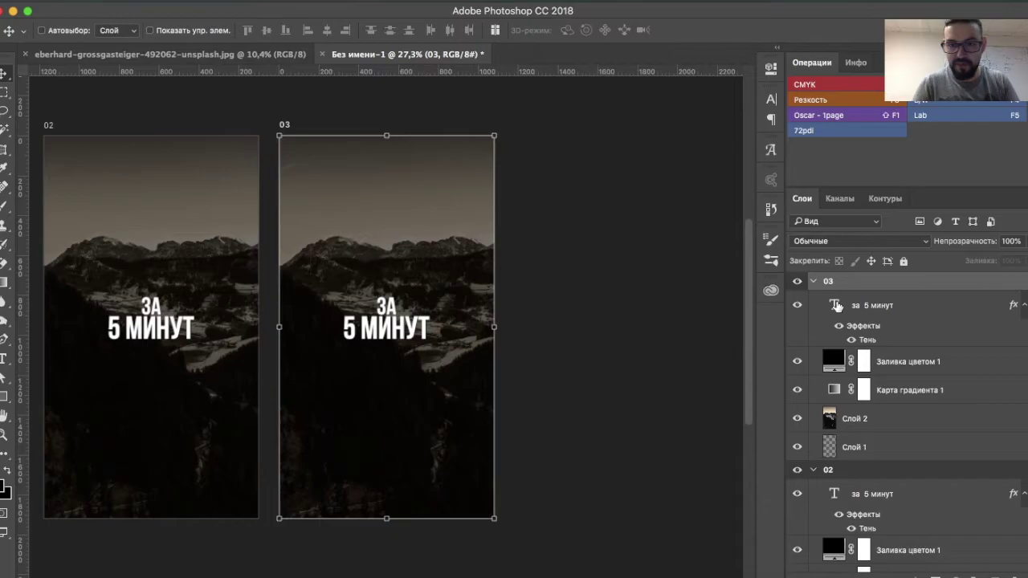
# Retype artboard 03's headline as 'СМОТРЕТЬ / НА КАНАЛЕ / YOUTUBE' and commit it.
pyautogui.doubleClick(833, 305)
pyautogui.write('с')
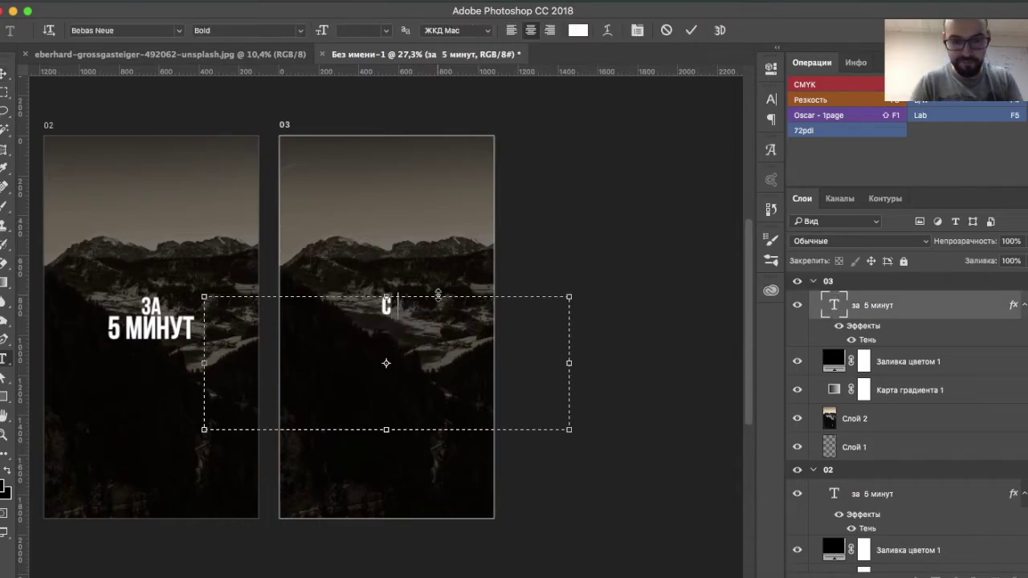
pyautogui.write('моте')
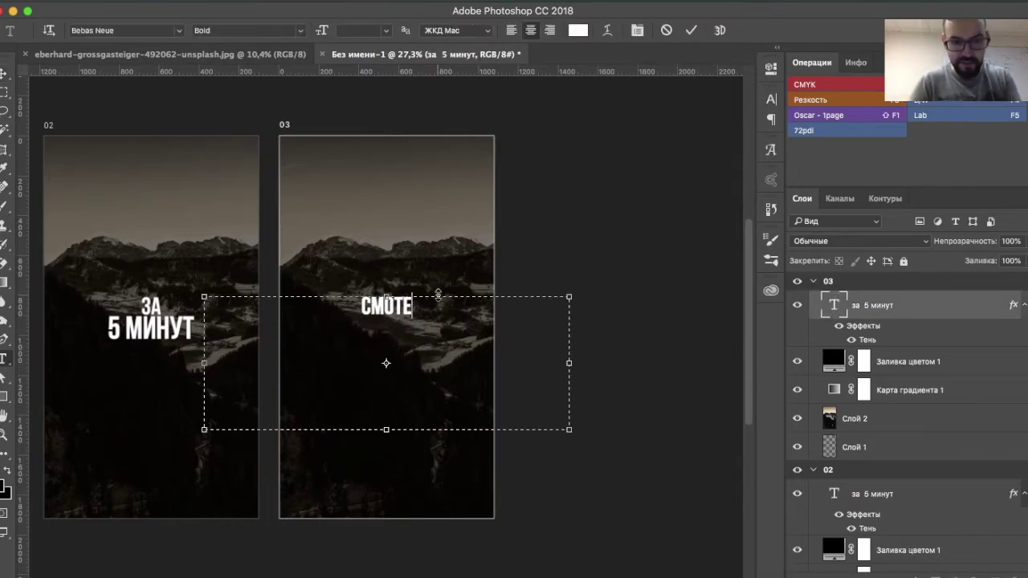
pyautogui.press('BackSpace')
pyautogui.write('реть на')
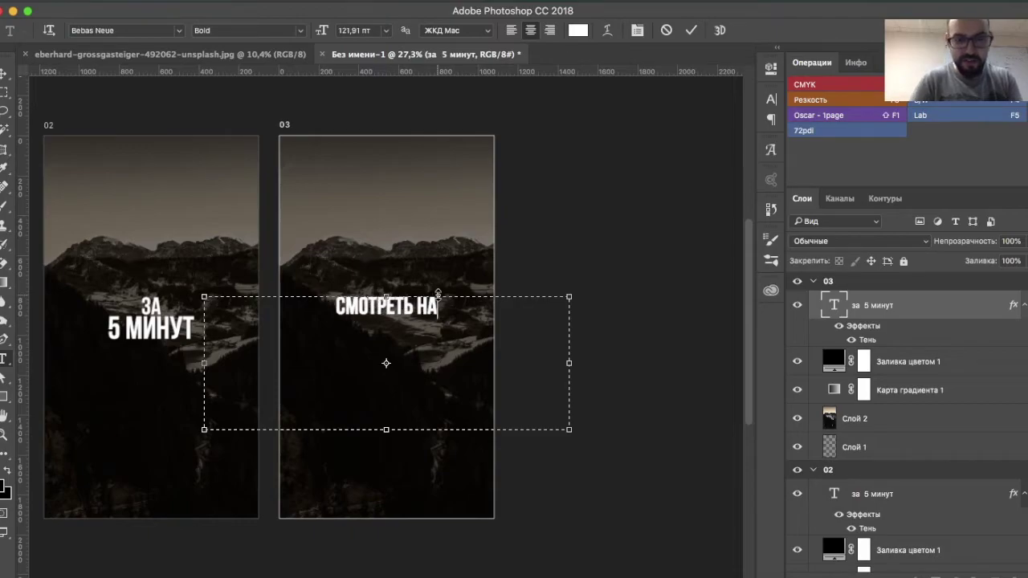
pyautogui.write(' канале')
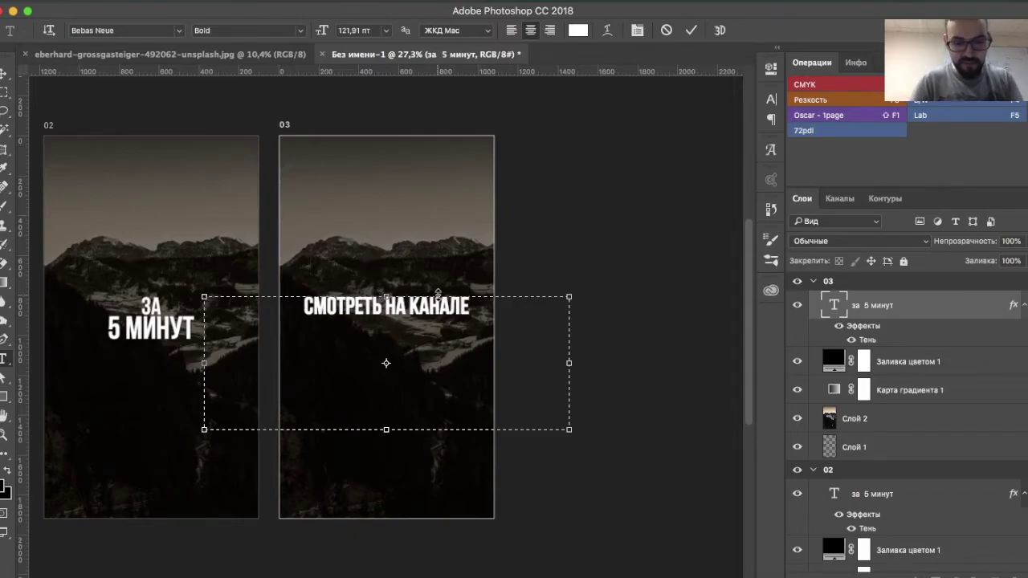
pyautogui.write('youtube')
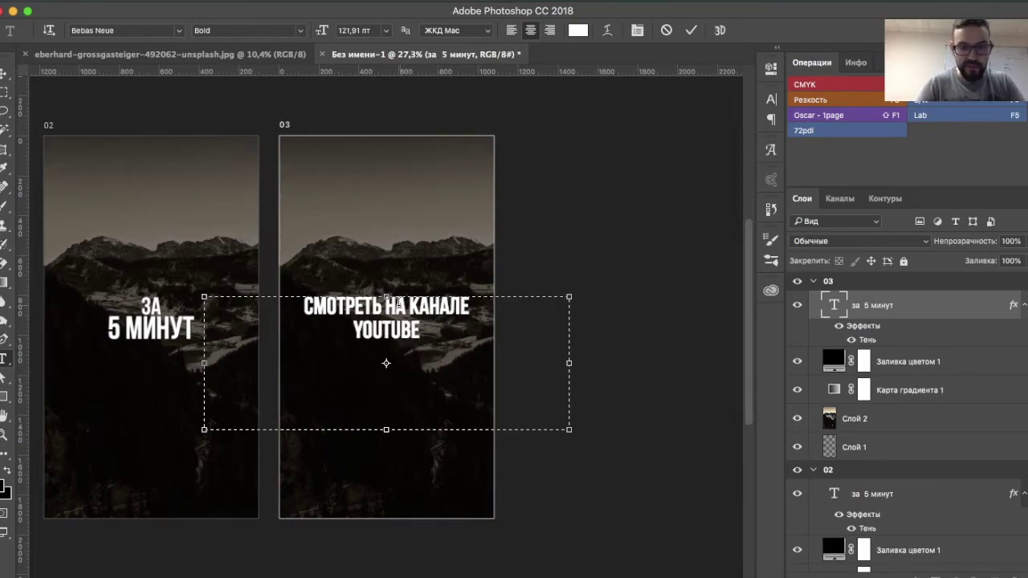
pyautogui.click(384, 305)
pyautogui.press('Return')
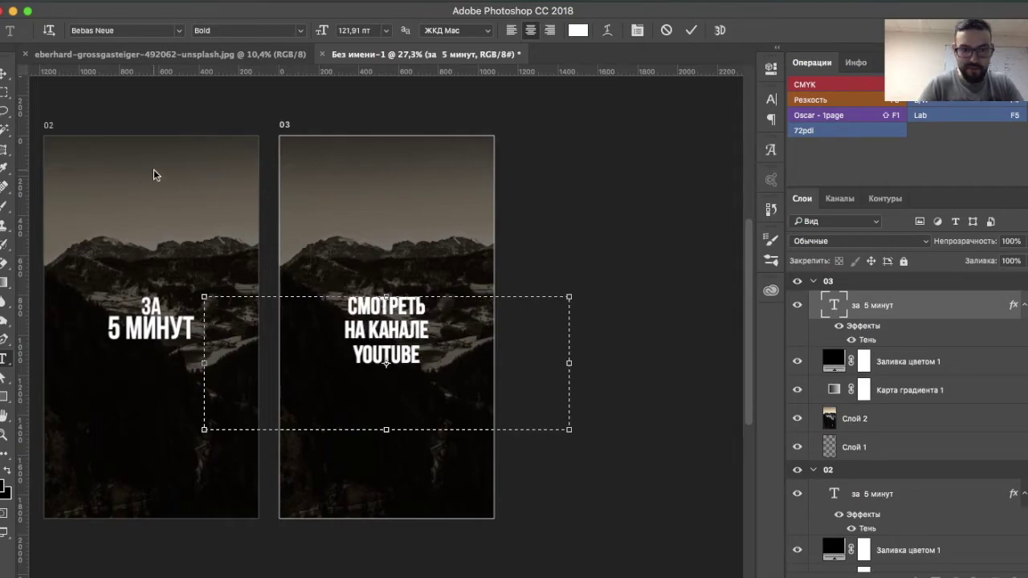
pyautogui.hotkey('ctrl', 'Return')
pyautogui.press('v')
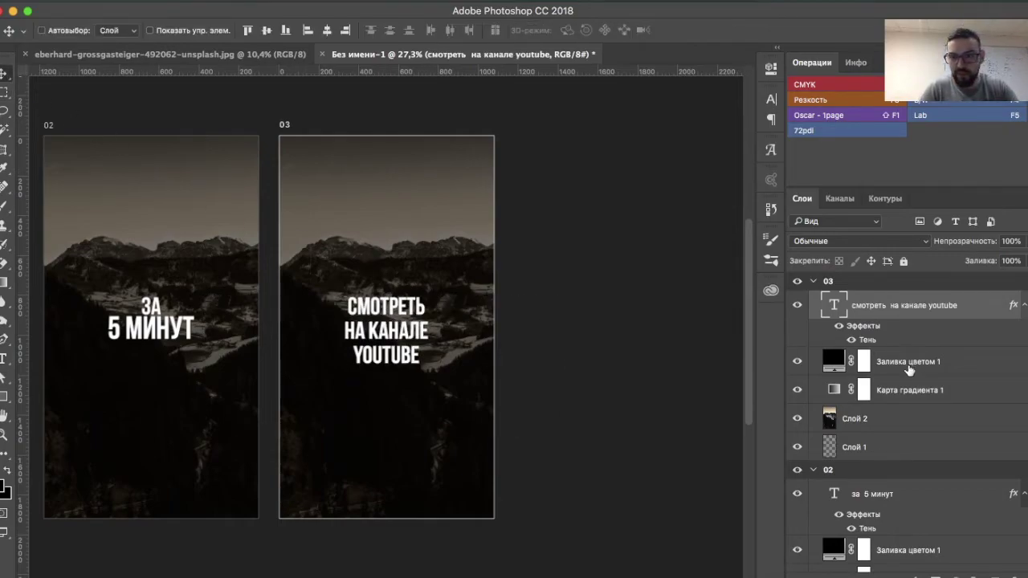
# Add a new layer above the fill and draw a rectangle around the headline.
pyautogui.click(956, 362)
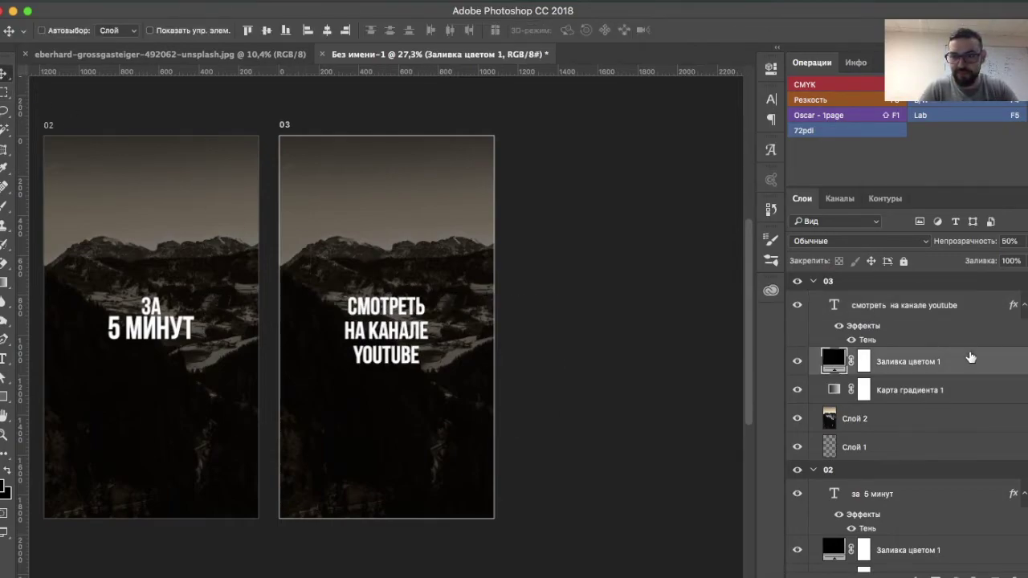
pyautogui.click(991, 576)
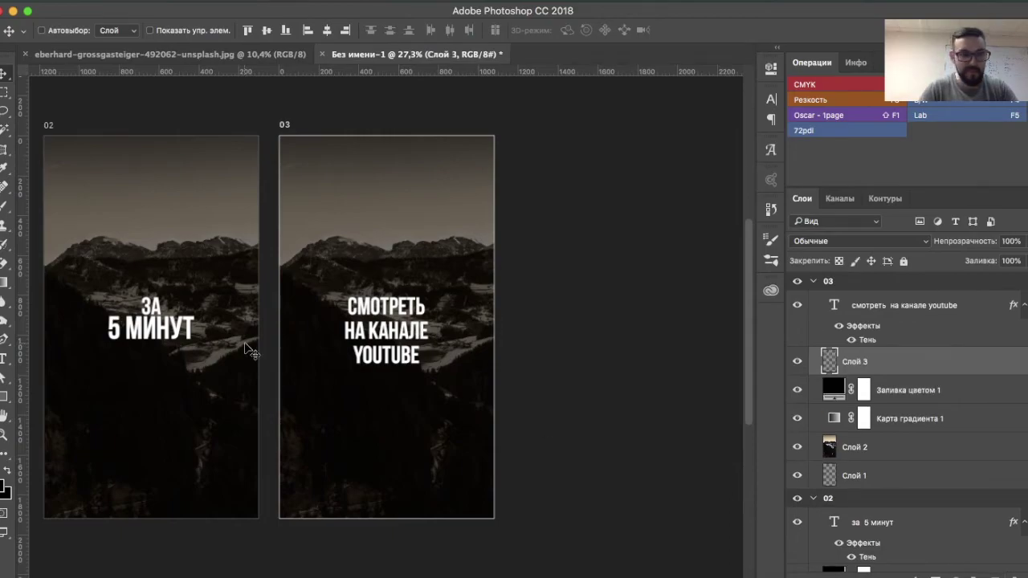
pyautogui.click(5, 396)
pyautogui.moveTo(309, 273); pyautogui.dragTo(460, 392)
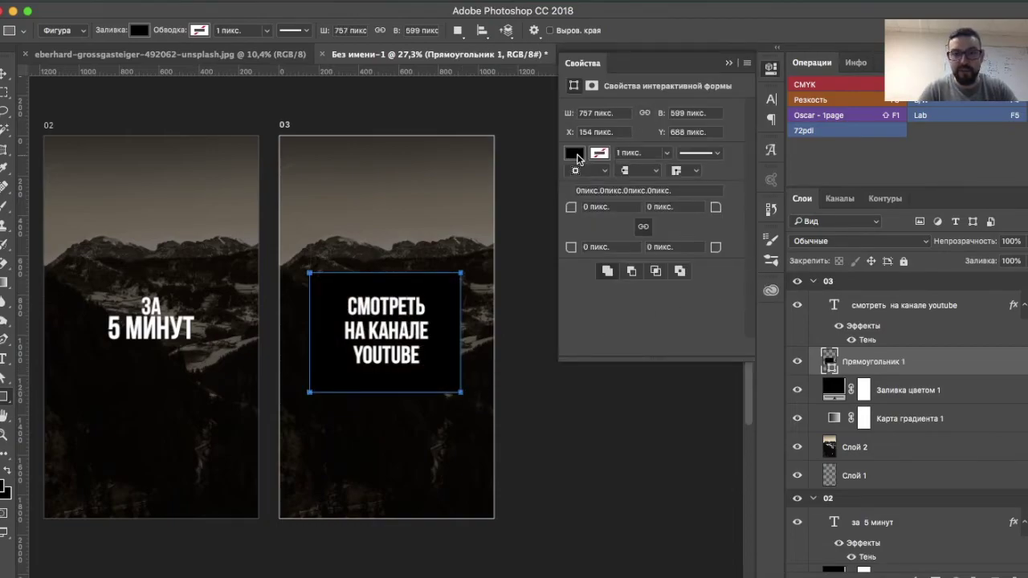
# Give the rectangle no fill and a white stroke of about 16 px.
pyautogui.click(575, 154)
pyautogui.click(584, 181)
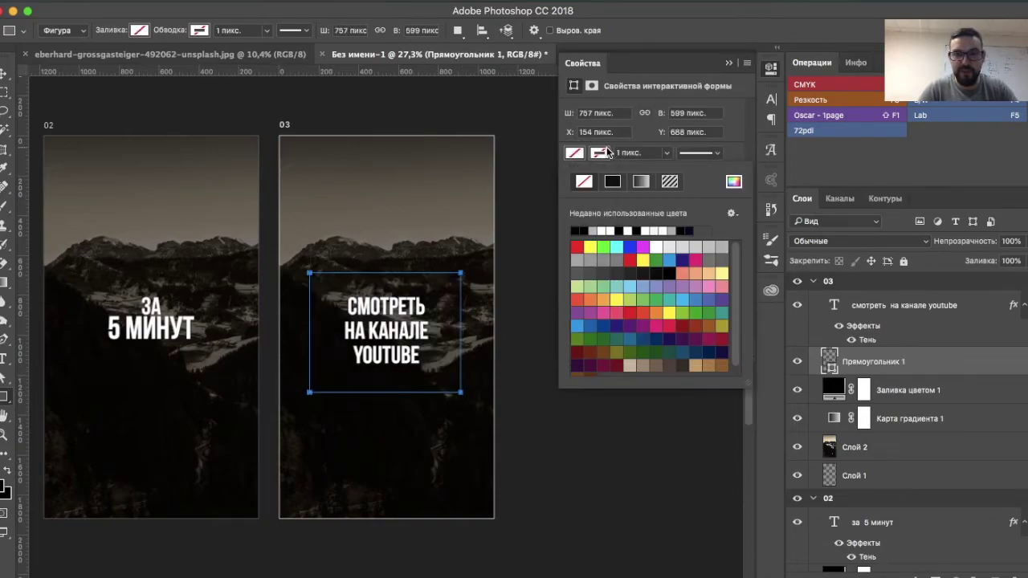
pyautogui.click(615, 231)
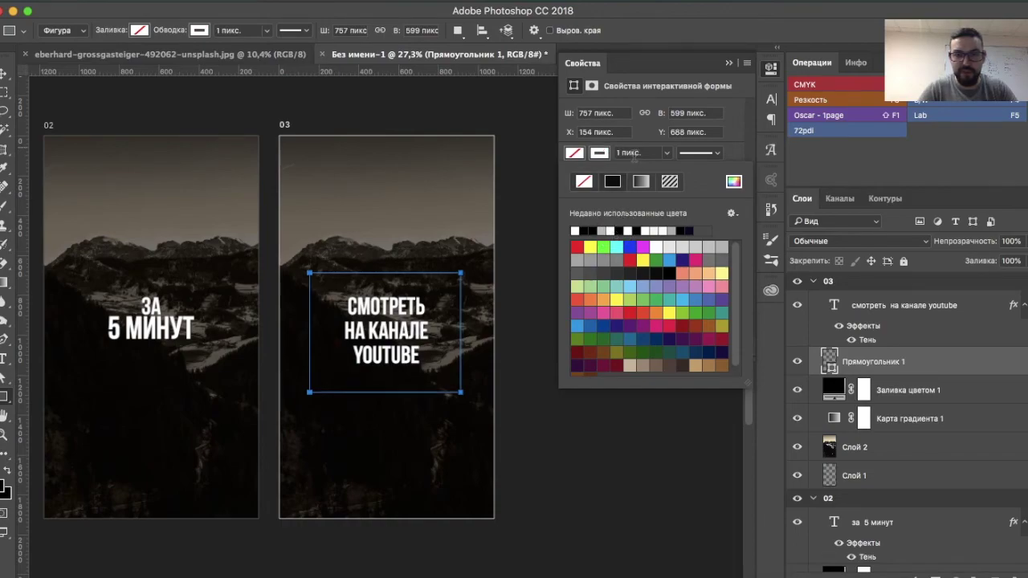
pyautogui.click(669, 154)
pyautogui.moveTo(669, 172); pyautogui.dragTo(683, 173)
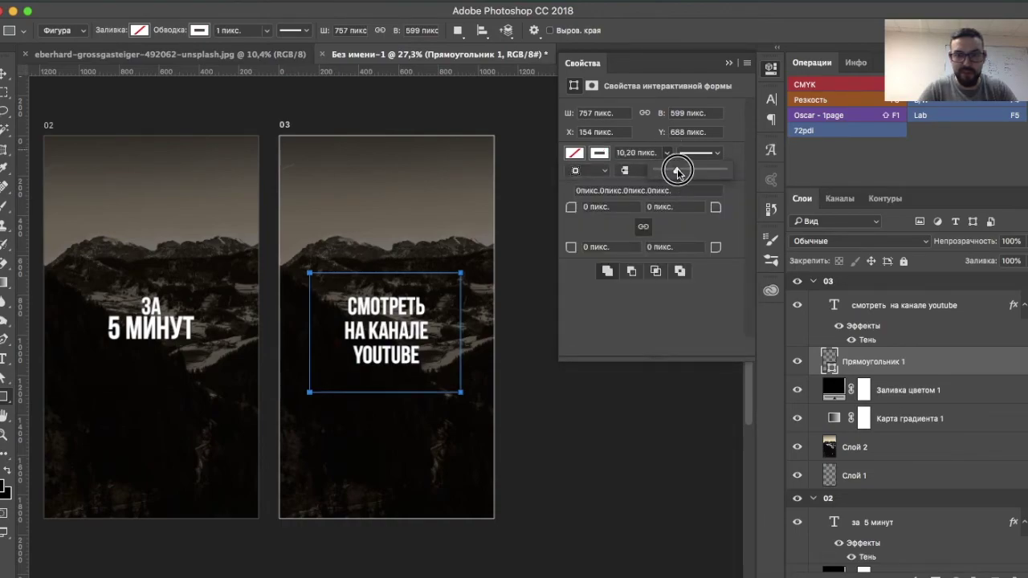
pyautogui.click(769, 69)
pyautogui.click(4, 74)
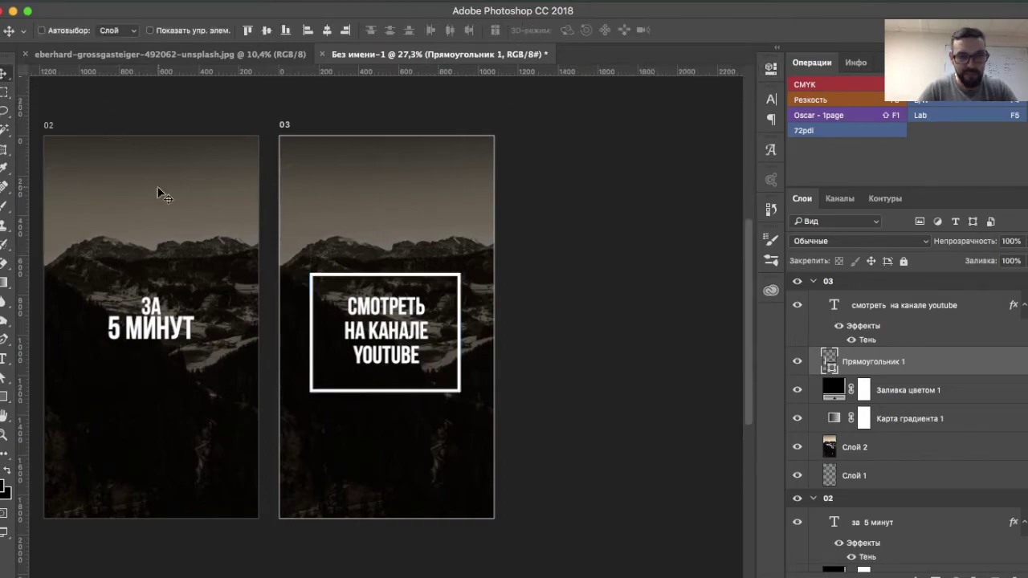
pyautogui.keyDown('shift'); pyautogui.click(884, 312); pyautogui.keyUp('shift')
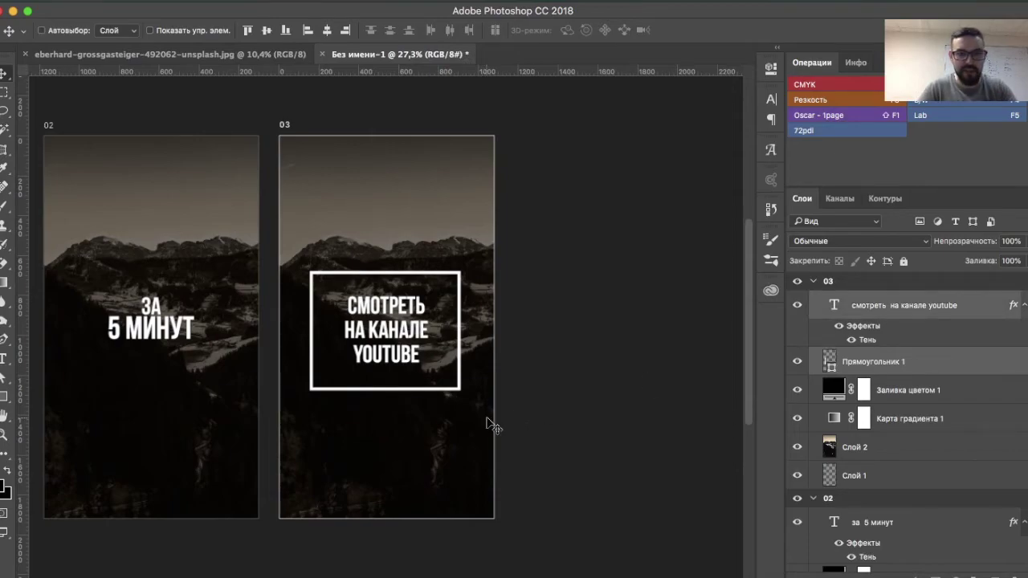
# Zoom out to all three artboards, collapse groups 02 and 03, and open File > Export As.
pyautogui.scroll(-3, 493, 426)
pyautogui.hscroll(-5, 492, 426)
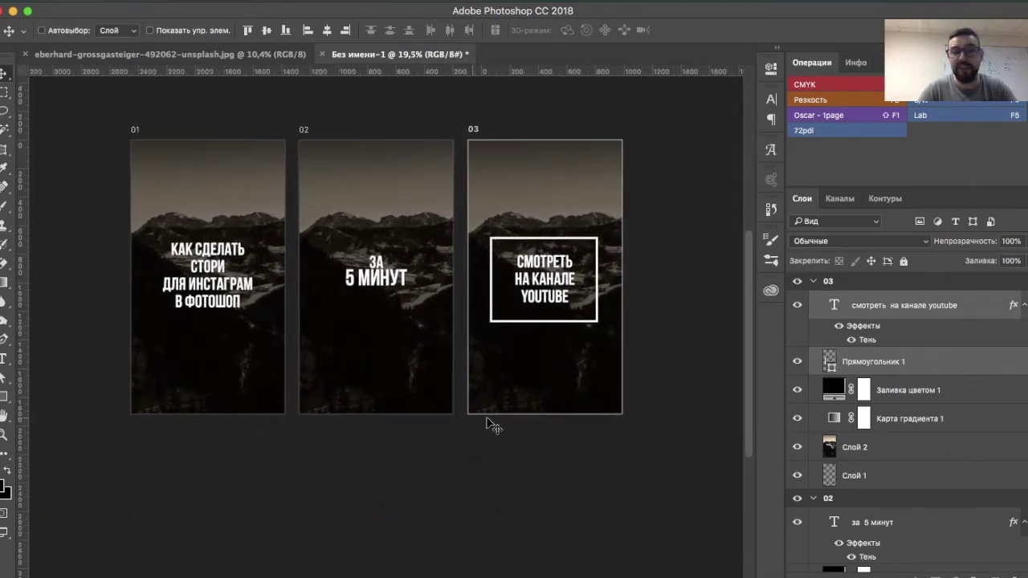
pyautogui.click(827, 283)
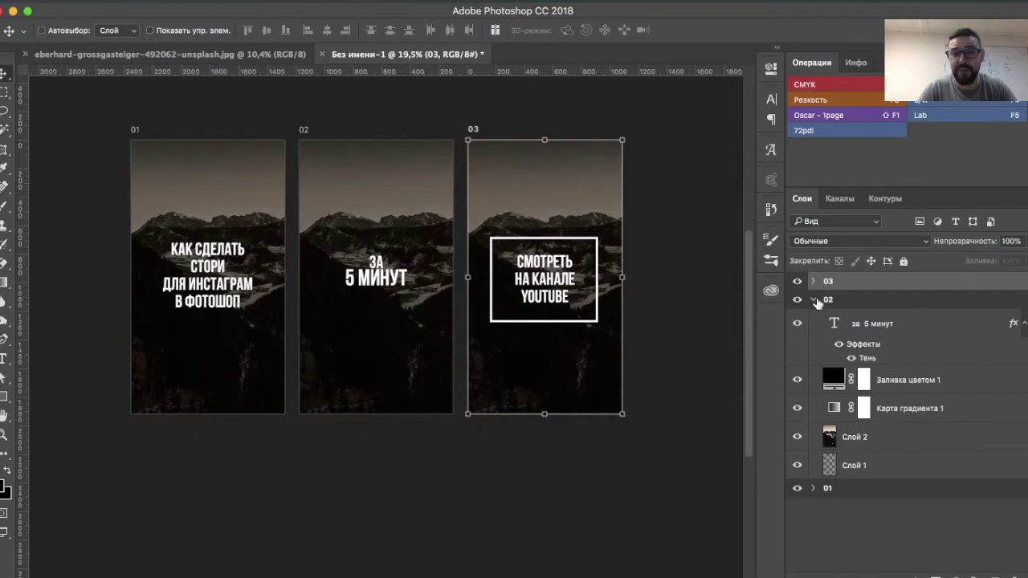
pyautogui.click(814, 301)
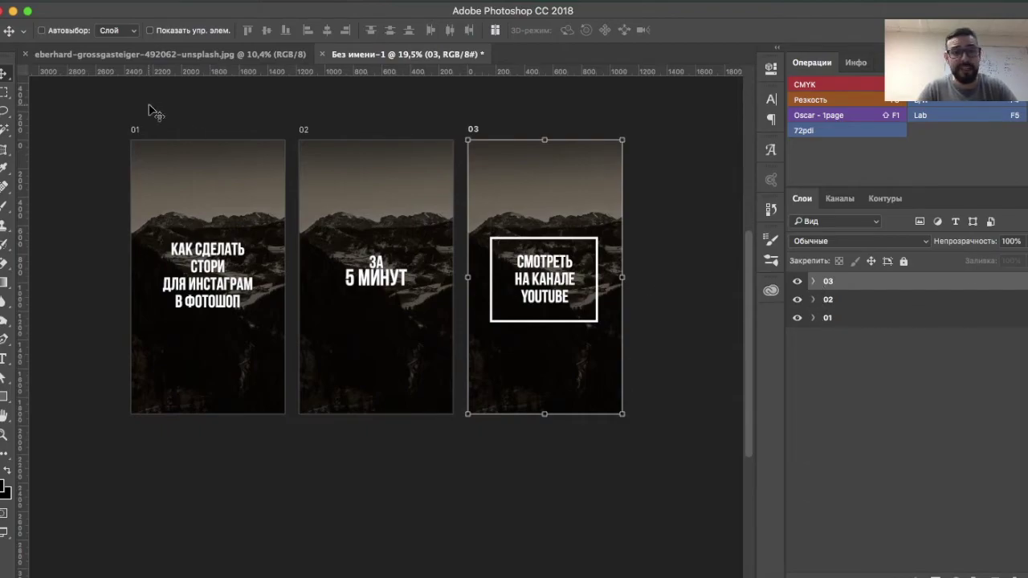
pyautogui.click(124, 5)
pyautogui.moveTo(162, 181)
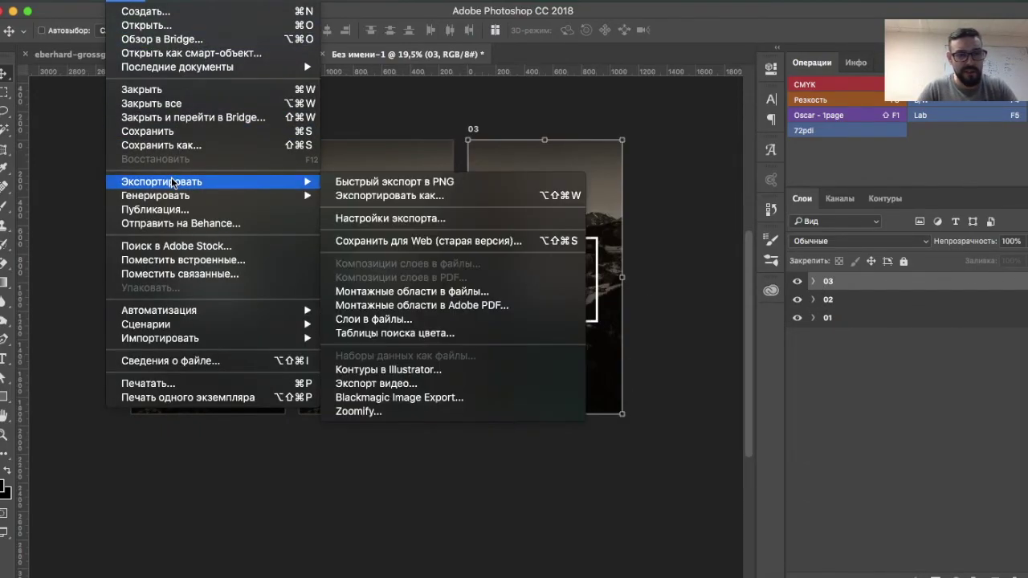
pyautogui.click(383, 198)
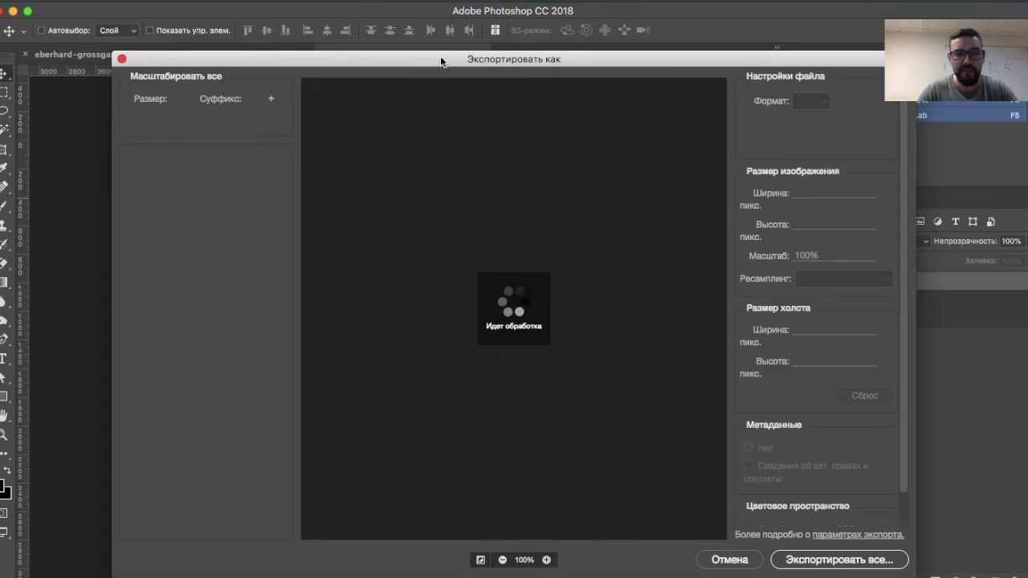
# Export artboards 01, 02 and 03 together as 1080×1920 JPGs at 100% quality to the Desktop.
pyautogui.moveTo(440, 56); pyautogui.dragTo(368, 21)
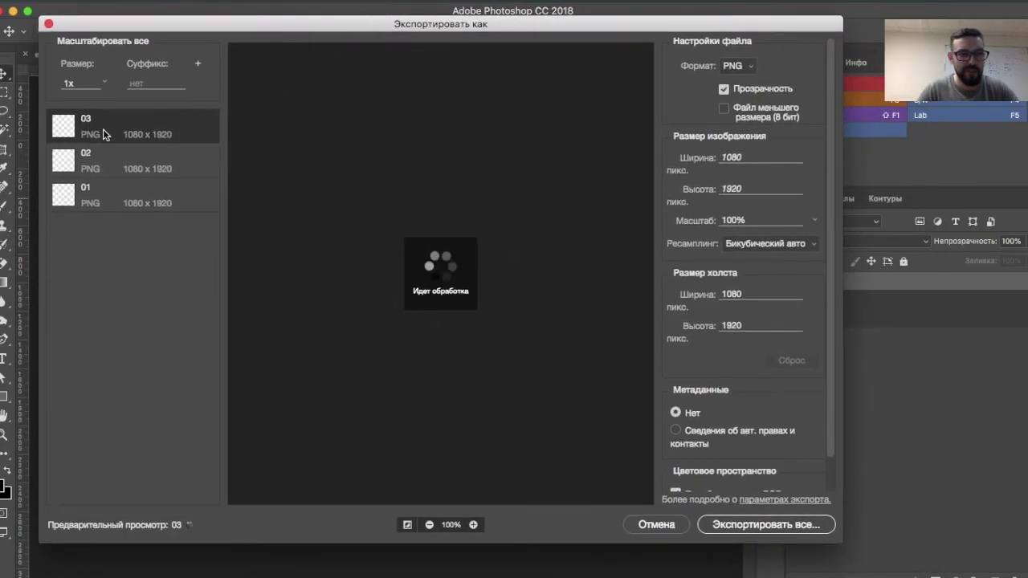
pyautogui.click(107, 191)
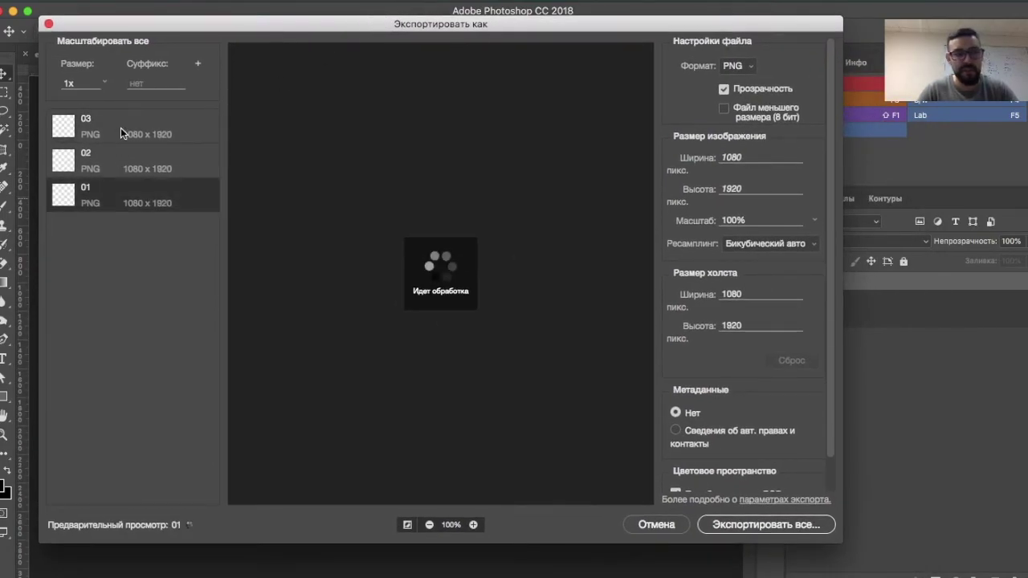
pyautogui.keyDown('shift'); pyautogui.click(121, 128); pyautogui.keyUp('shift')
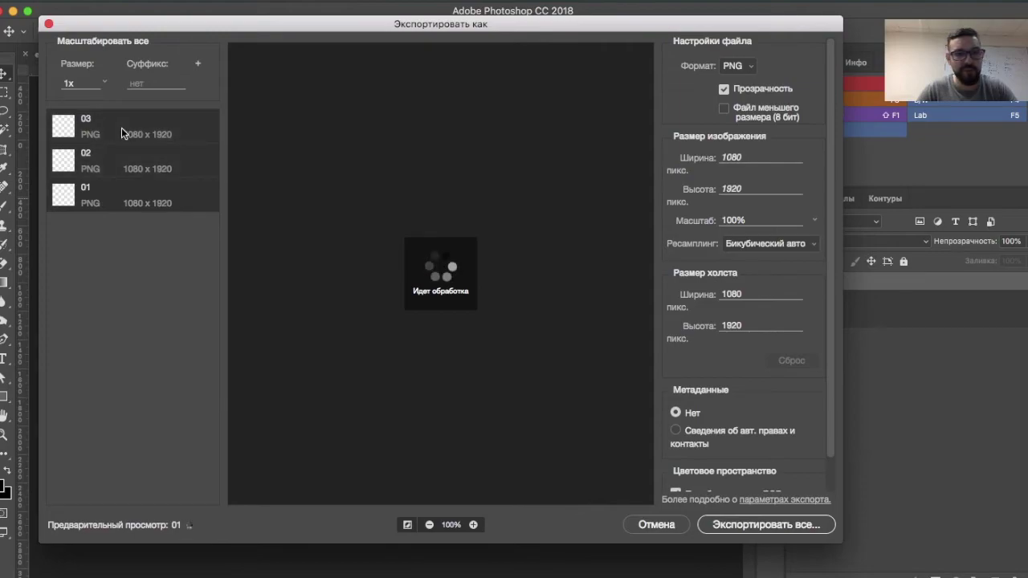
pyautogui.click(751, 66)
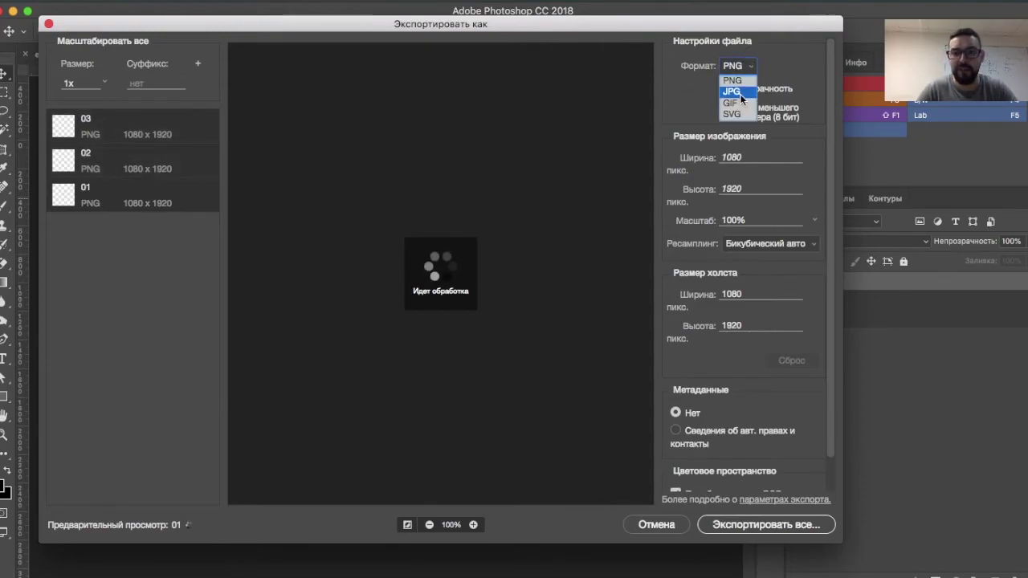
pyautogui.click(740, 72)
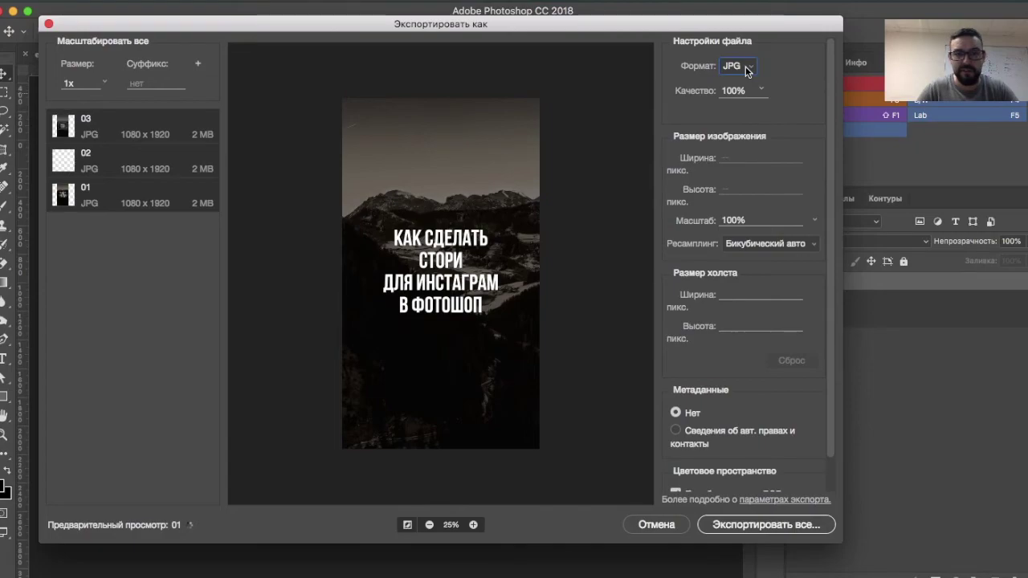
pyautogui.click(759, 529)
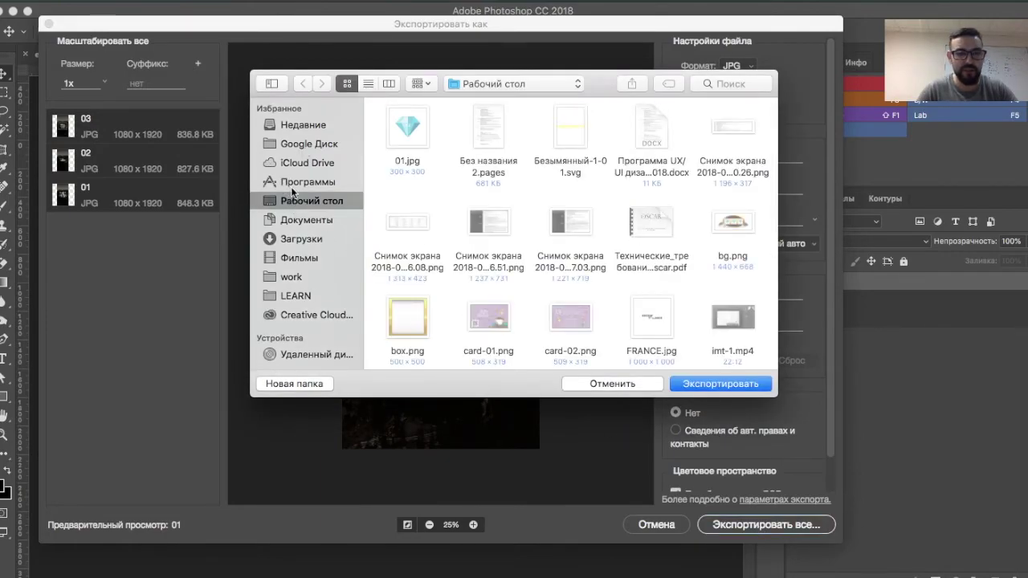
pyautogui.click(714, 384)
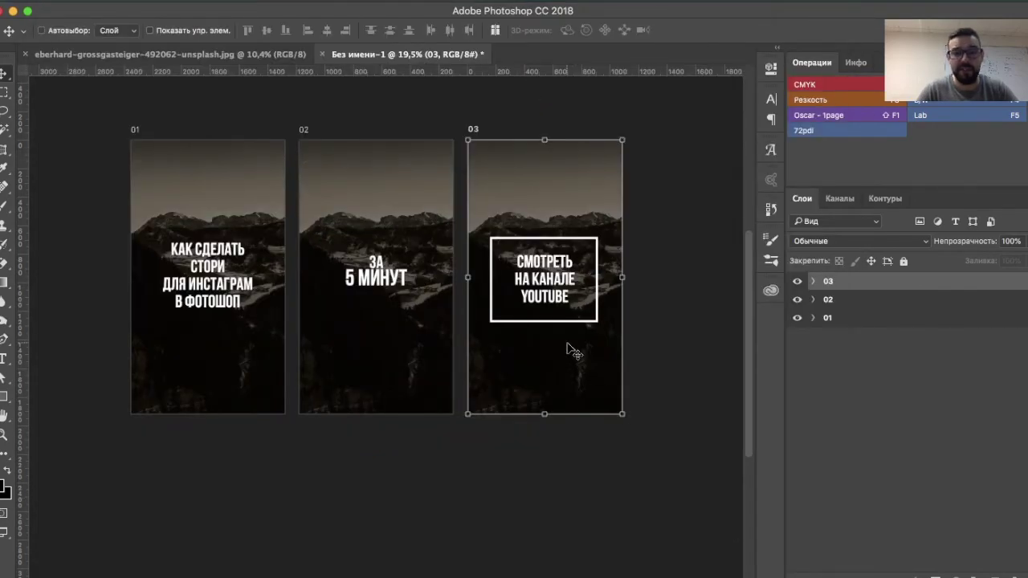
pyautogui.scroll(3, 649, 320)
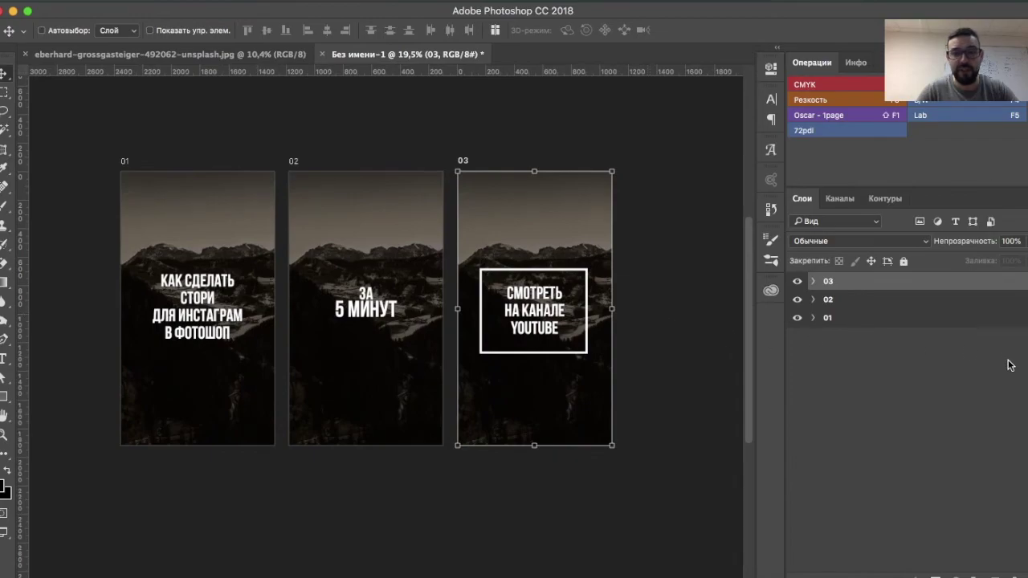